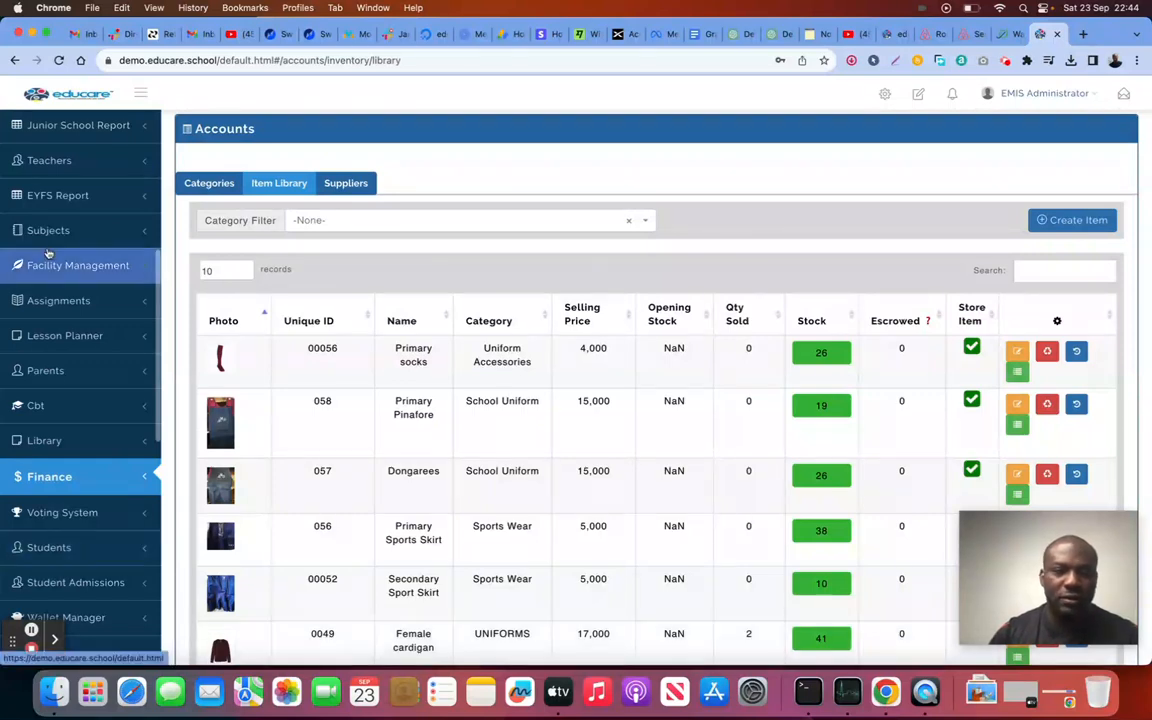
Step: Scroll up the Item Library to see the uniform items with their prices and stock
scroll(47, 253, up, 5)
click(74, 127)
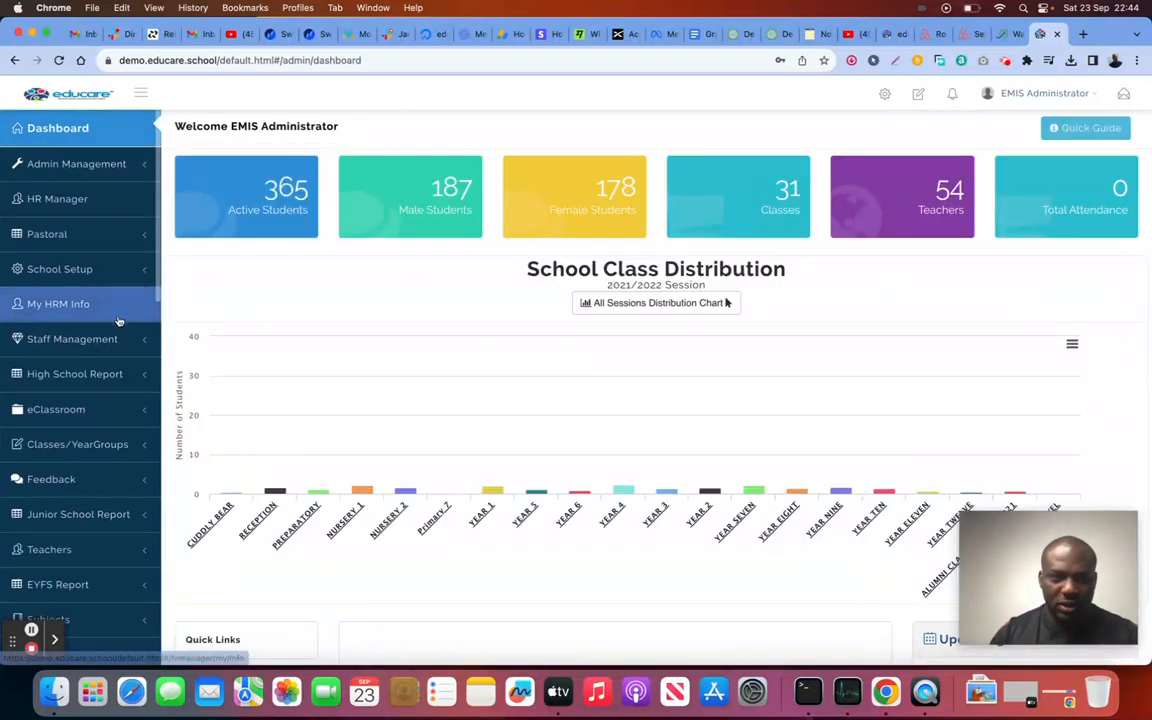
scroll(237, 312, down, 5)
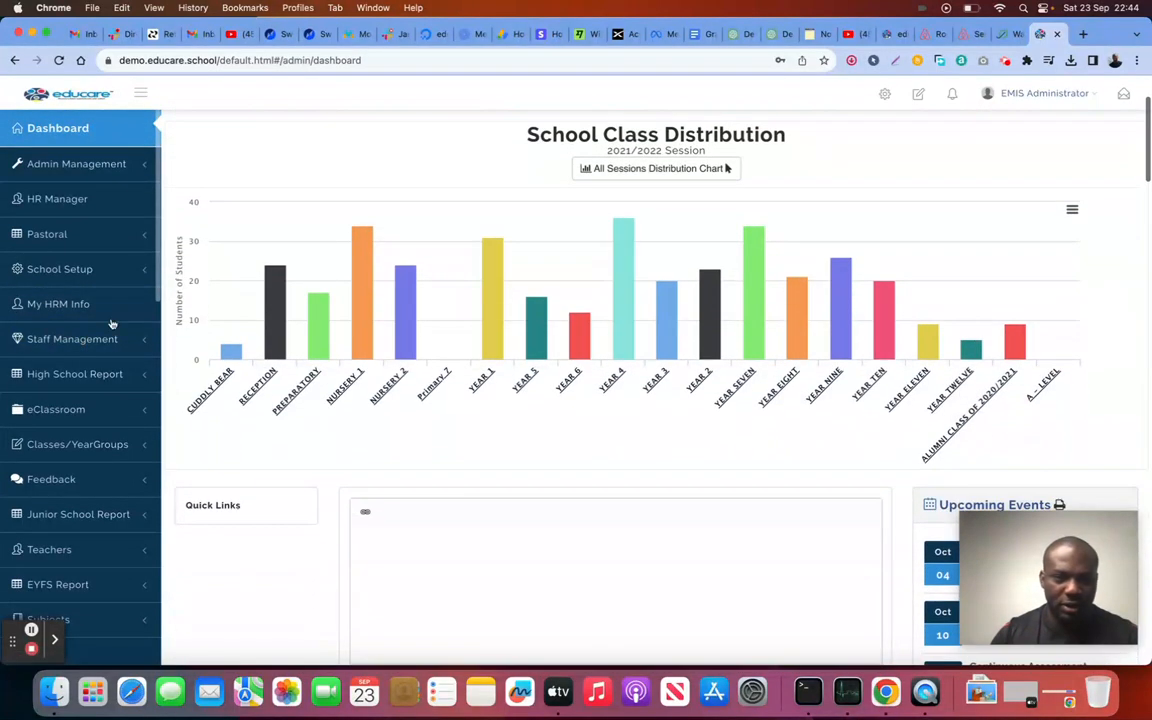
scroll(77, 336, down, 10)
scroll(77, 336, down, 5)
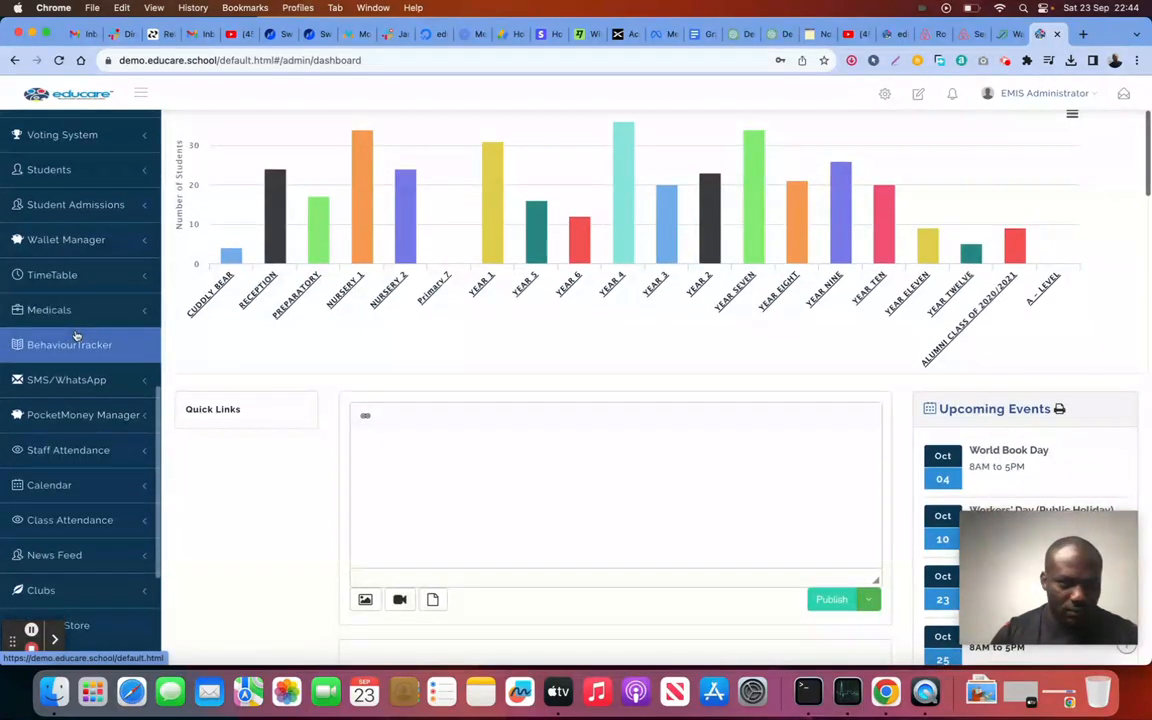
scroll(76, 335, up, 6)
scroll(76, 335, up, 6)
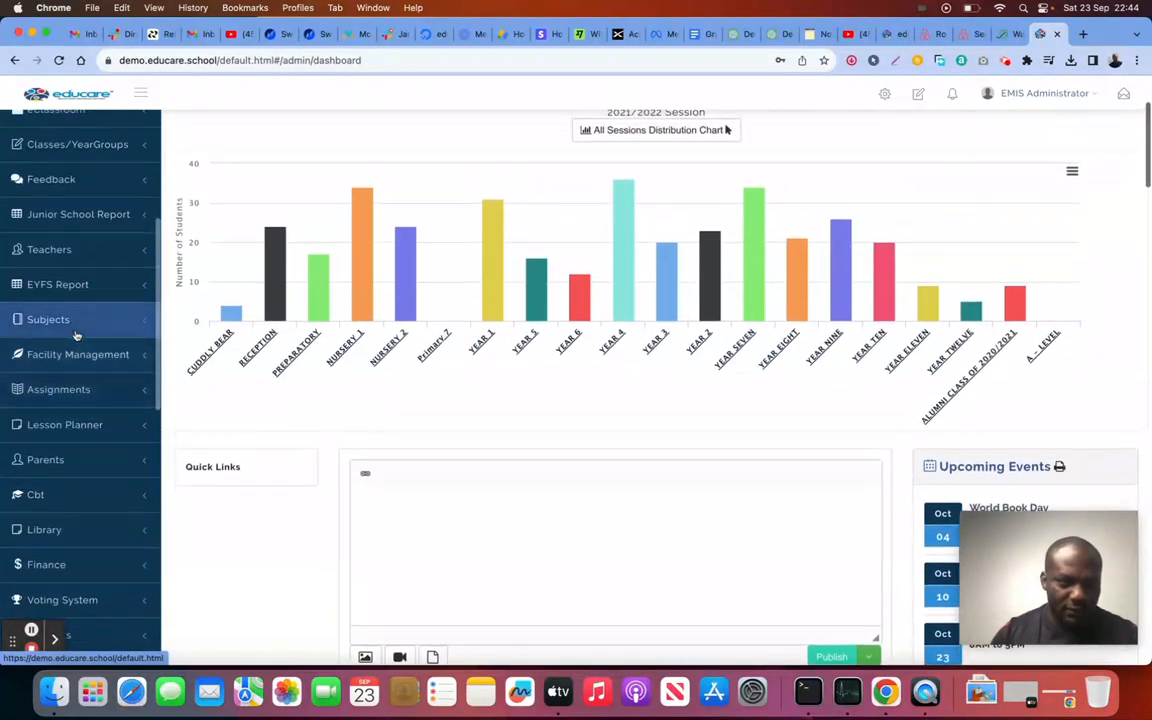
scroll(76, 336, up, 3)
scroll(76, 336, down, 10)
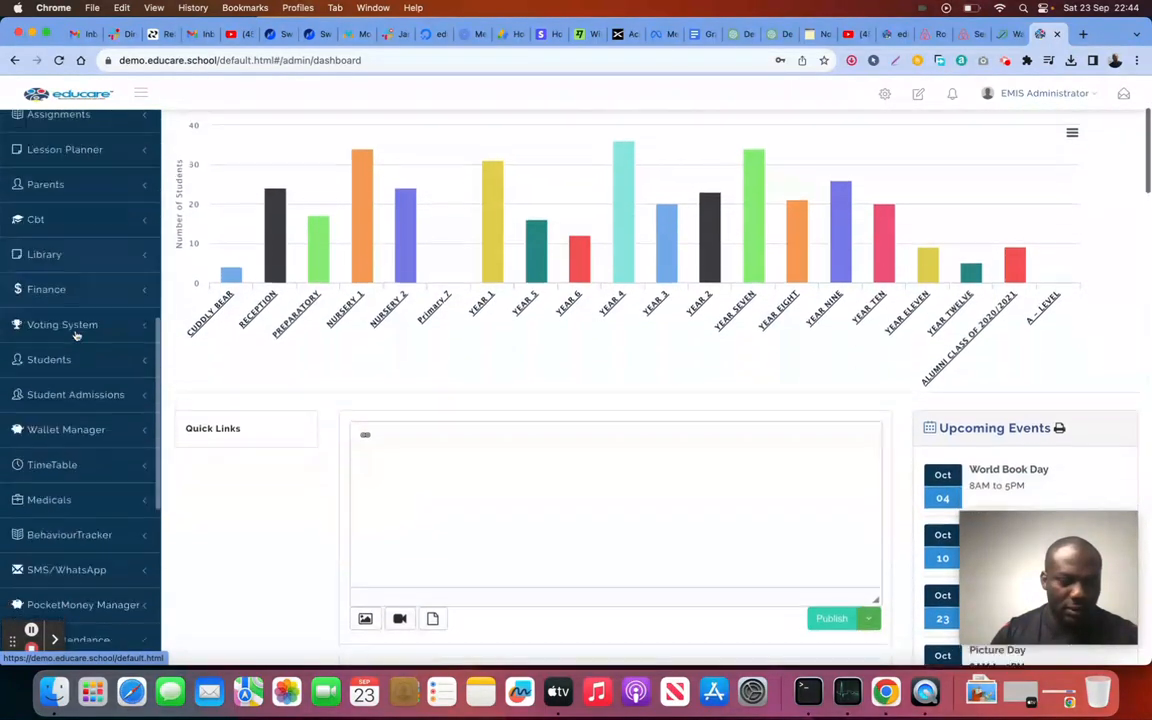
scroll(76, 336, down, 4)
scroll(76, 336, up, 7)
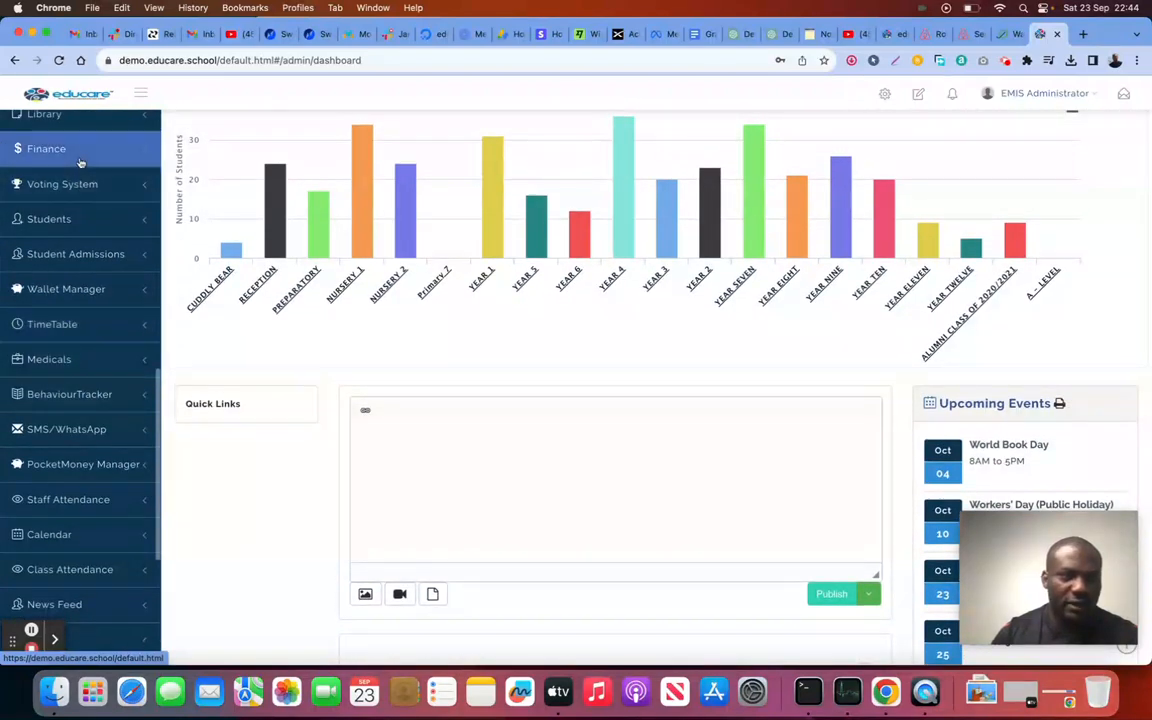
click(52, 148)
scroll(100, 353, down, 5)
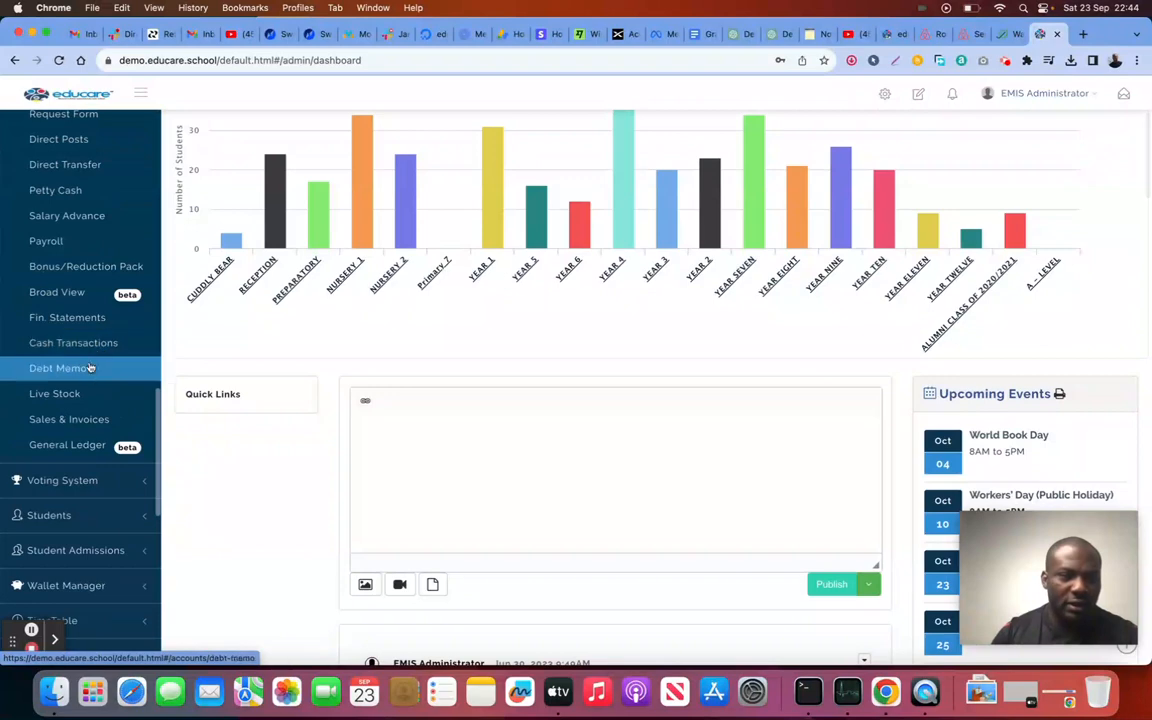
scroll(90, 367, up, 4)
scroll(90, 367, up, 4)
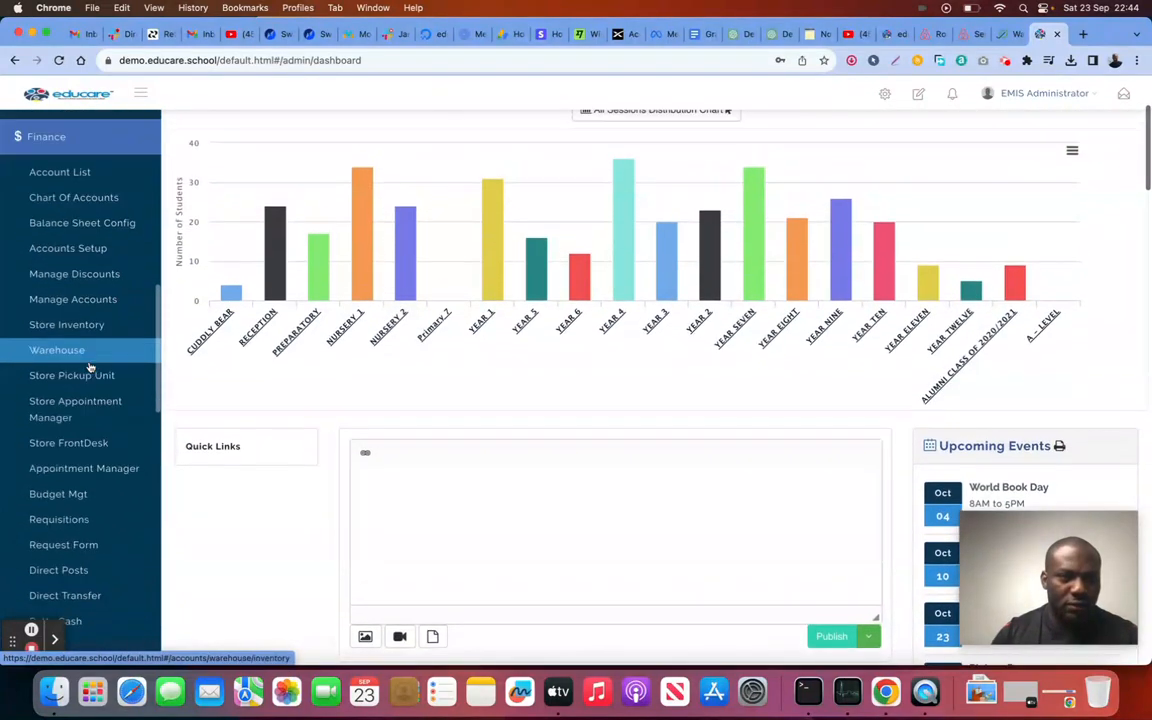
click(88, 373)
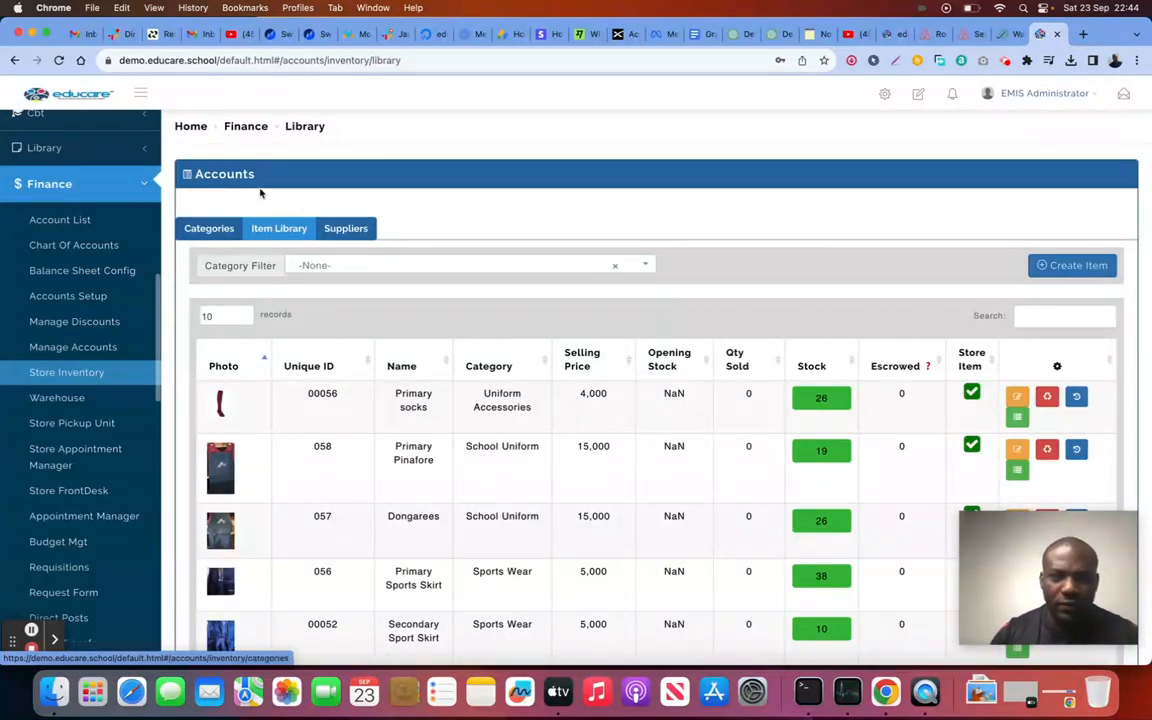
click(344, 230)
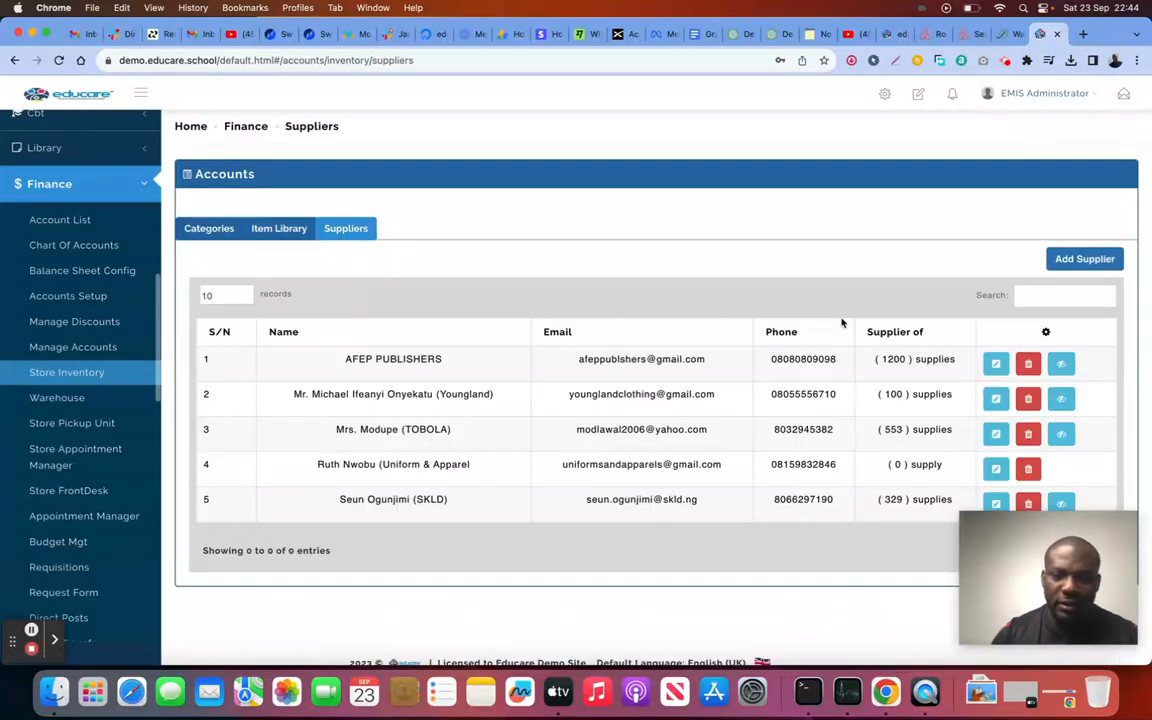
Step: Add a new supplier with the contact's name, phone number and e-mail address
click(1087, 258)
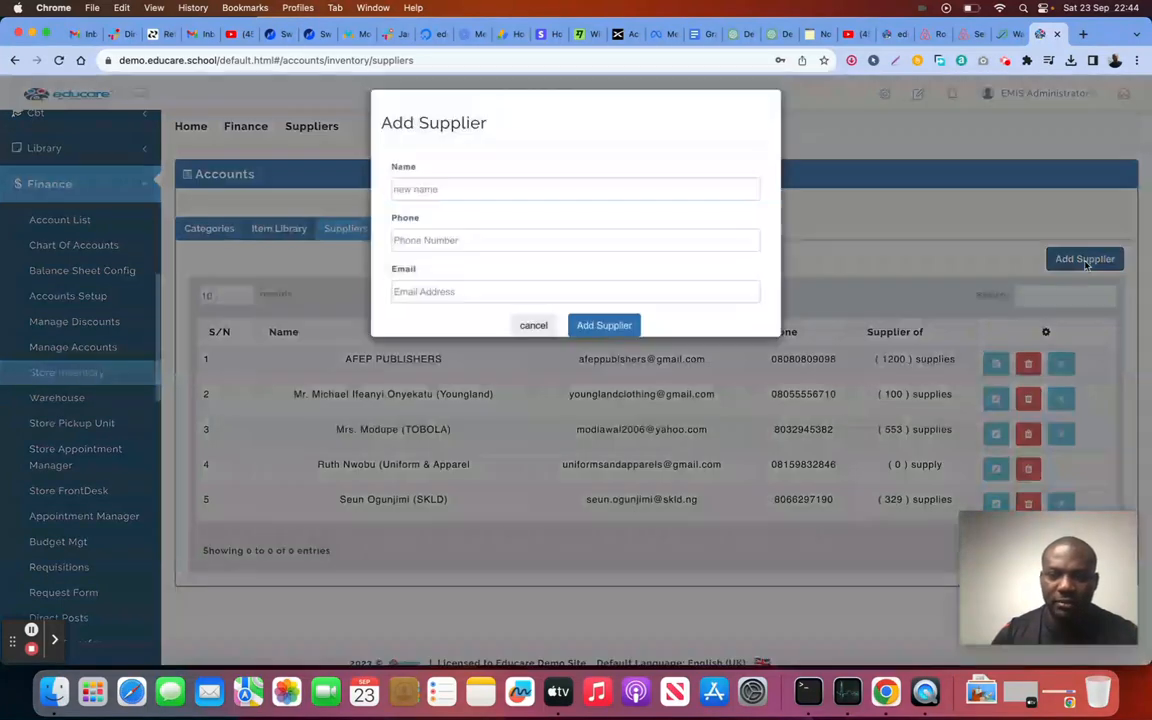
click(560, 197)
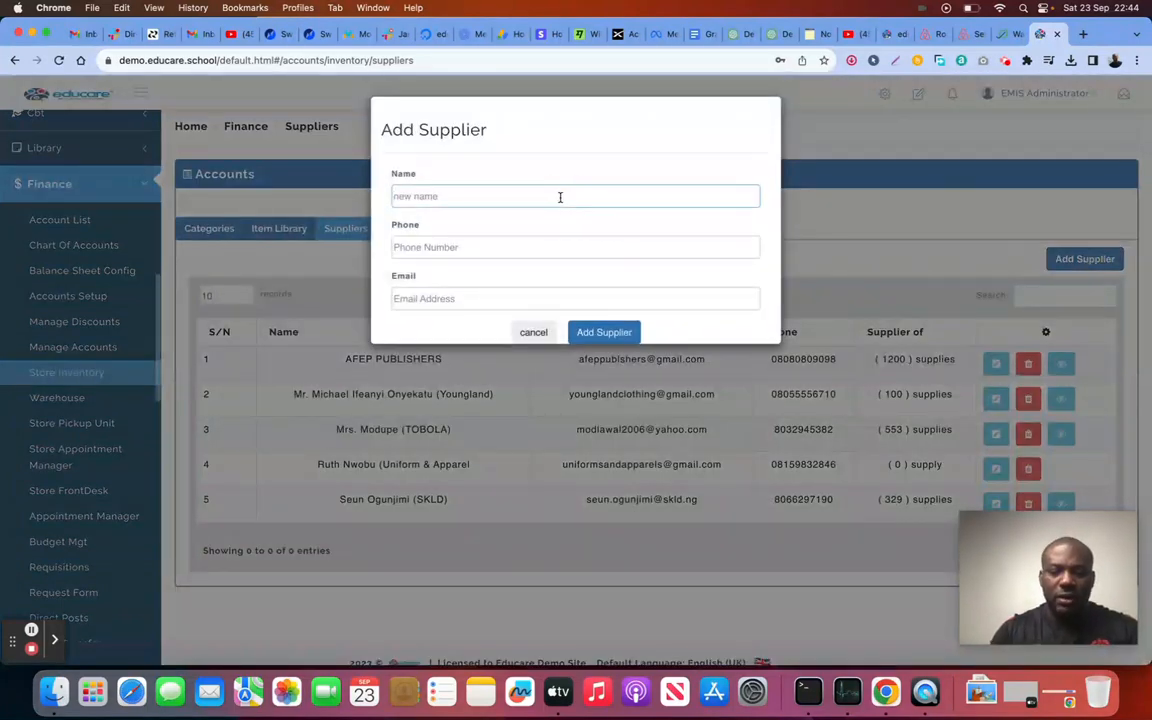
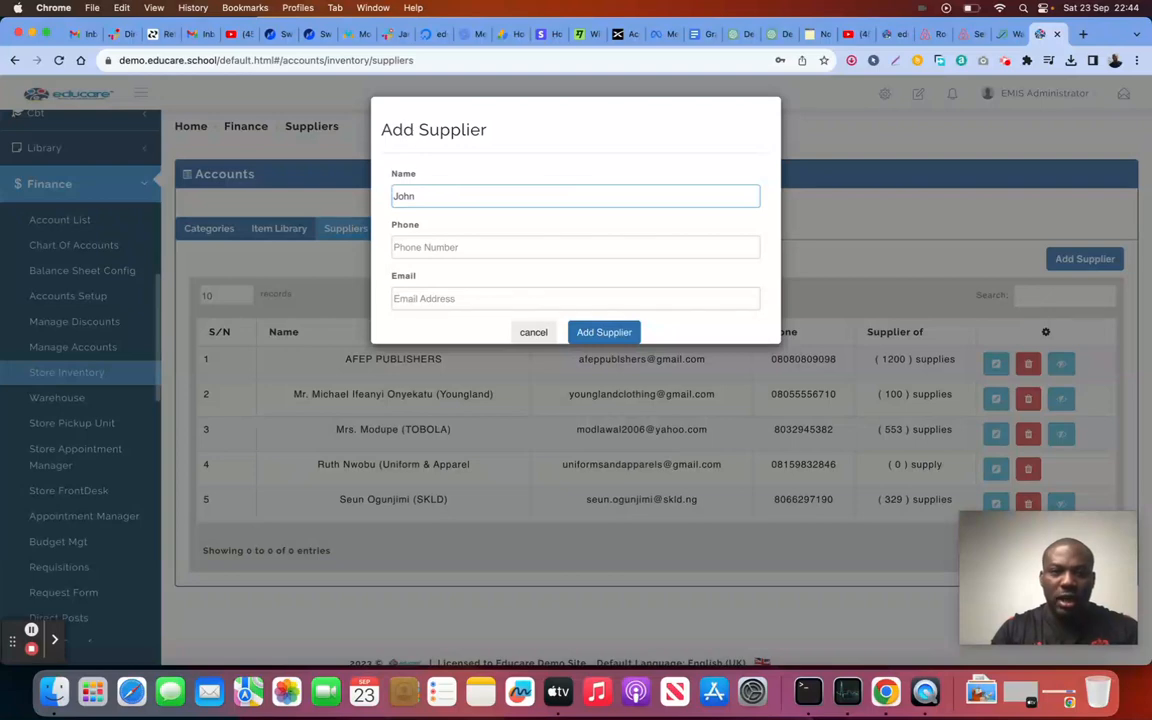
key(Tab)
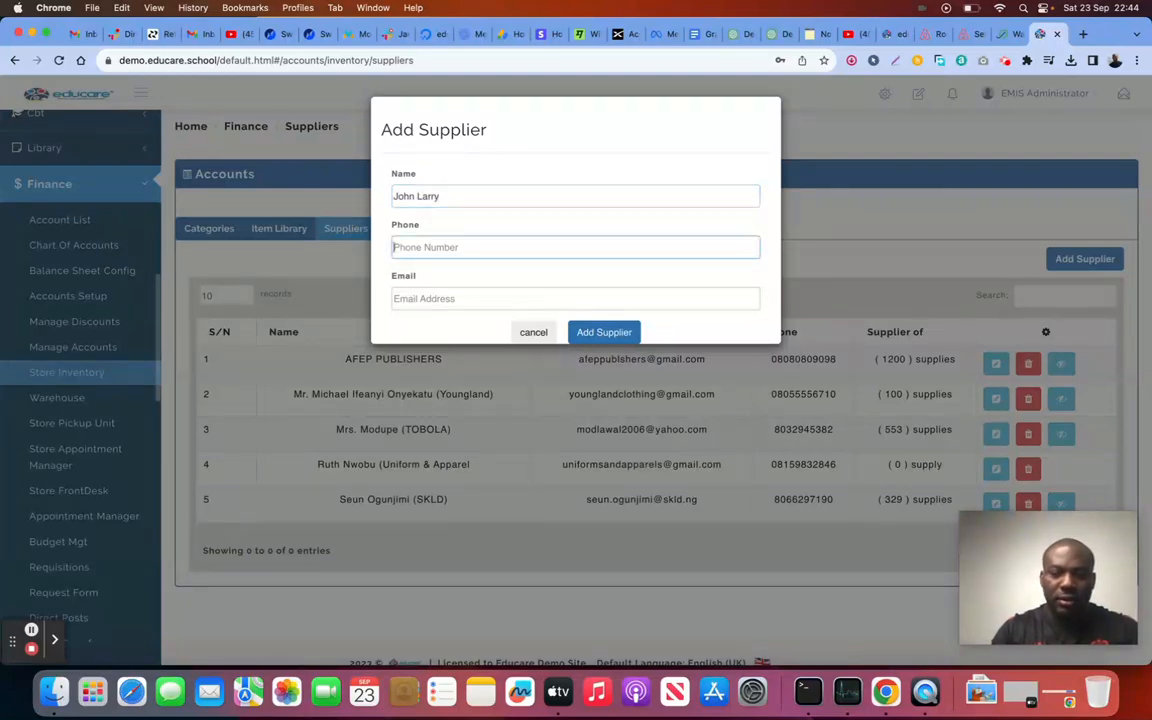
text(_)
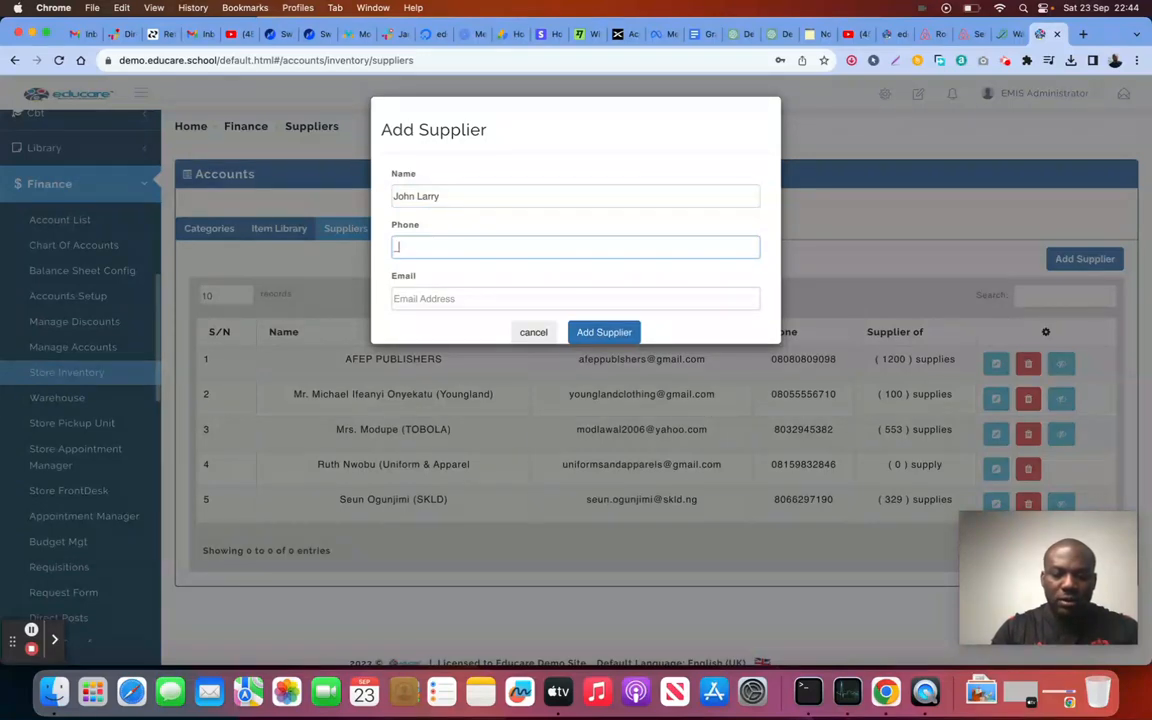
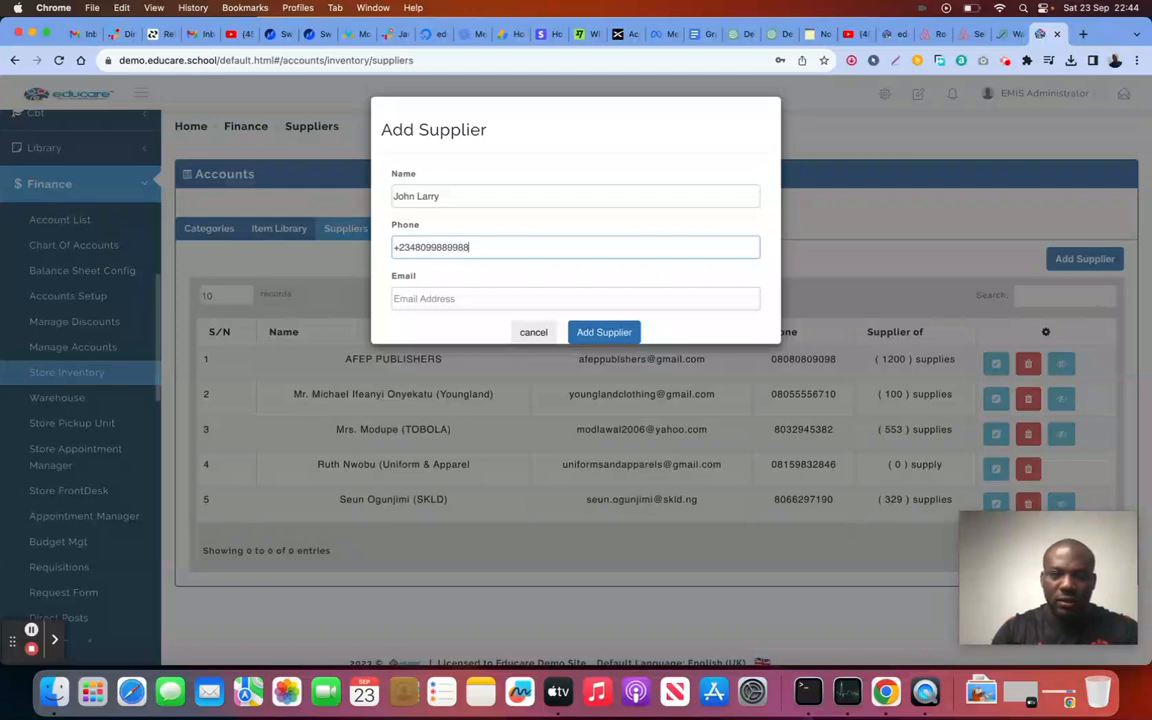
click(510, 298)
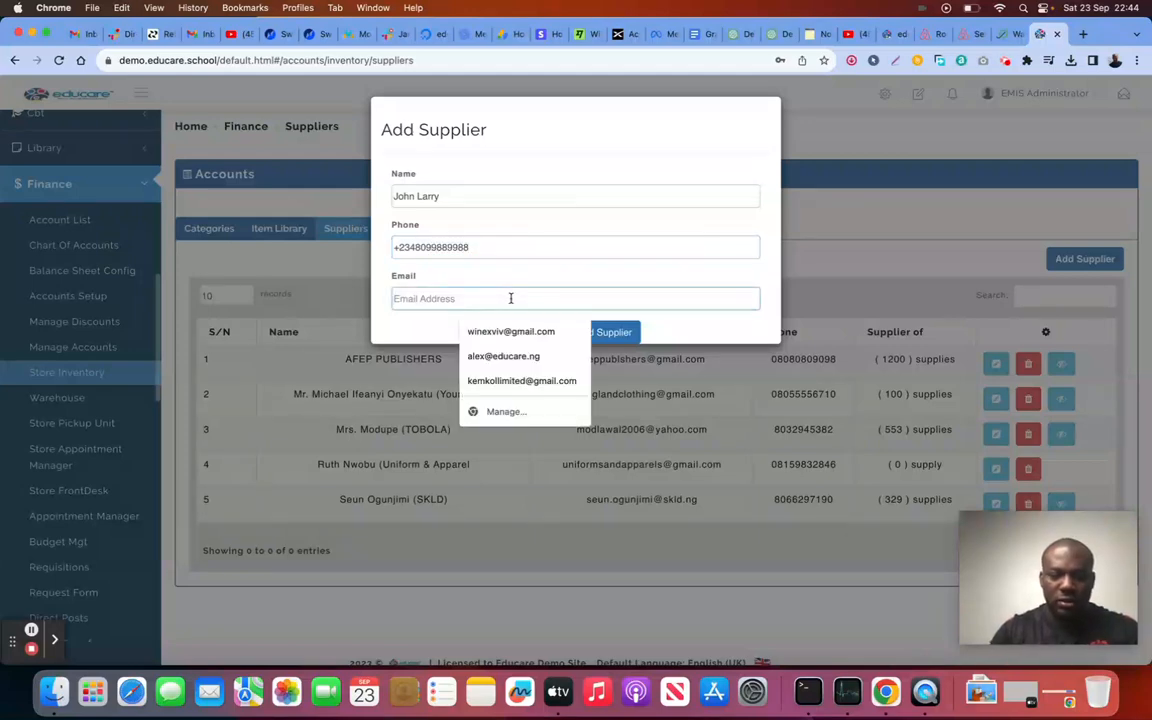
click(604, 338)
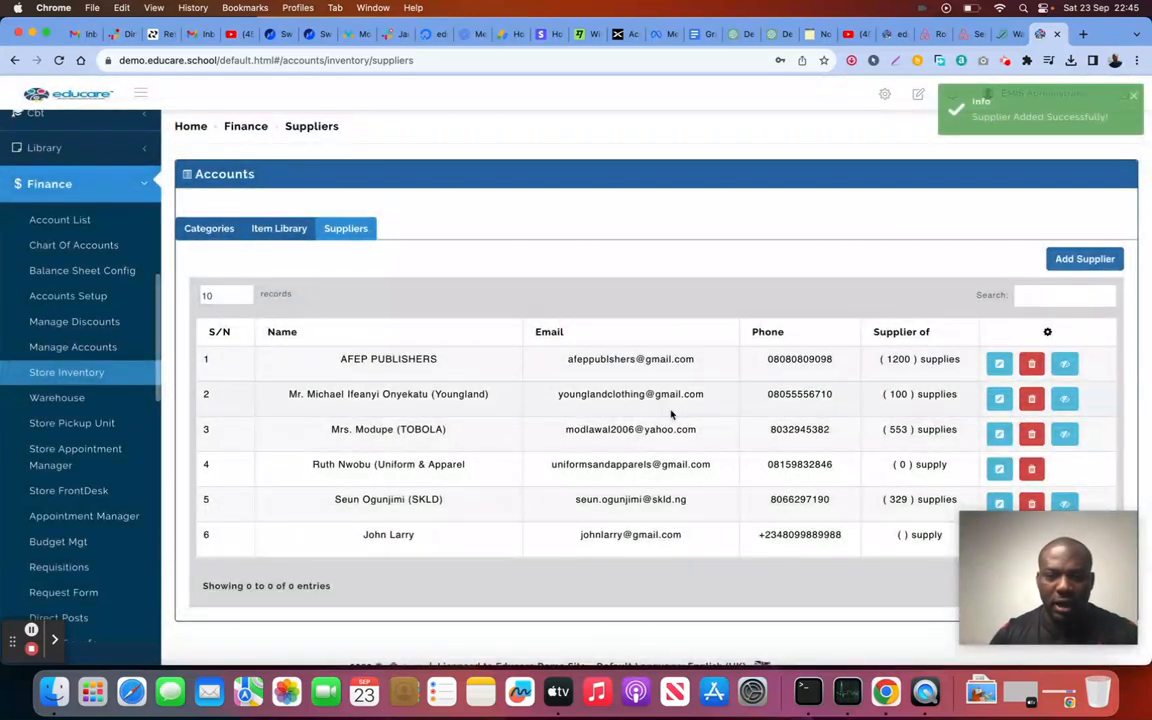
scroll(630, 570, down, 1)
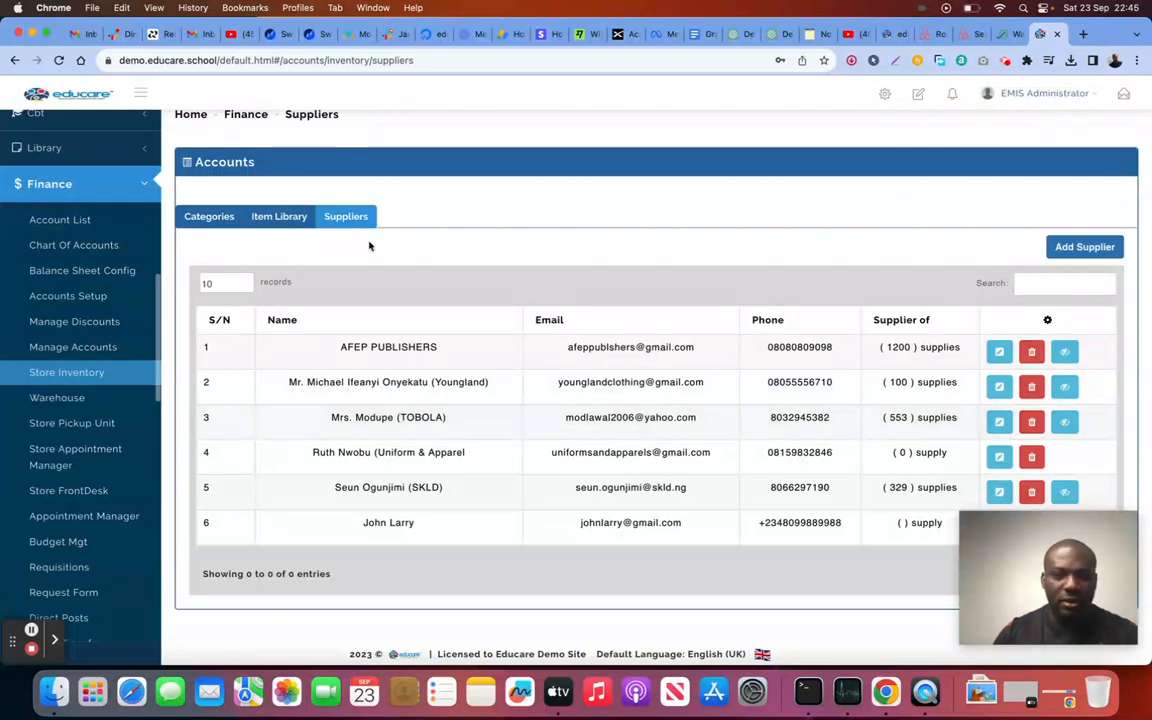
Step: Show the inventory categories, check UNIFORMS' 3 sub-categories, then return to the top-level list
click(208, 216)
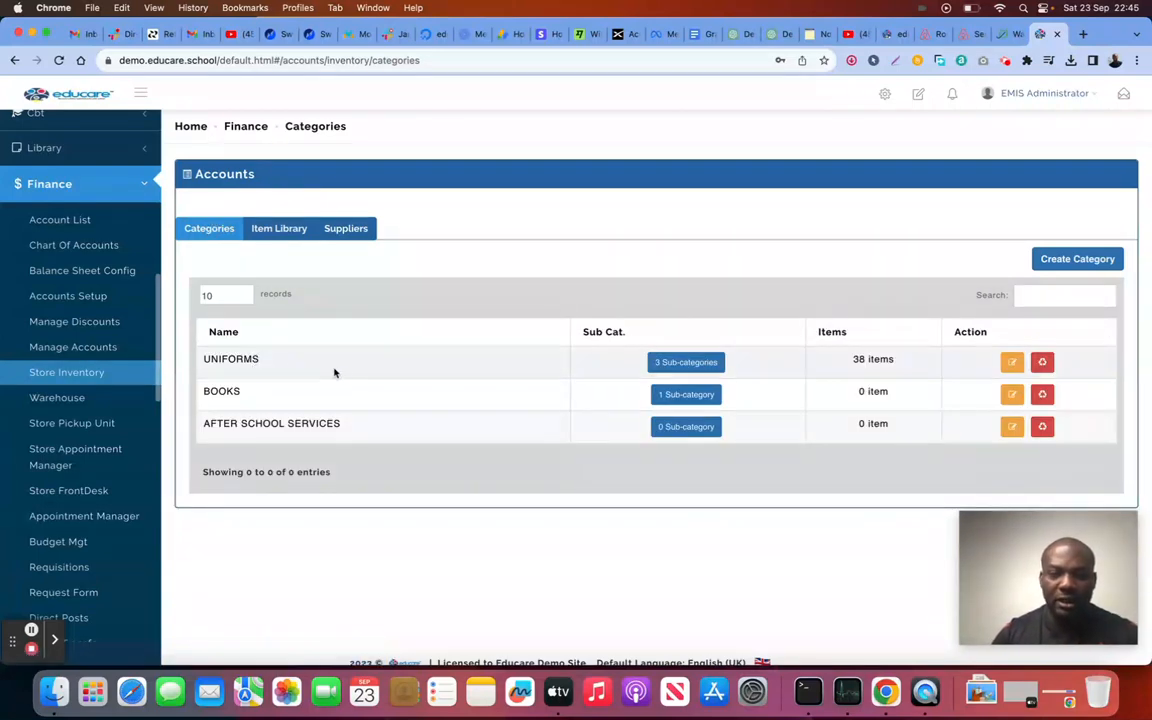
click(667, 360)
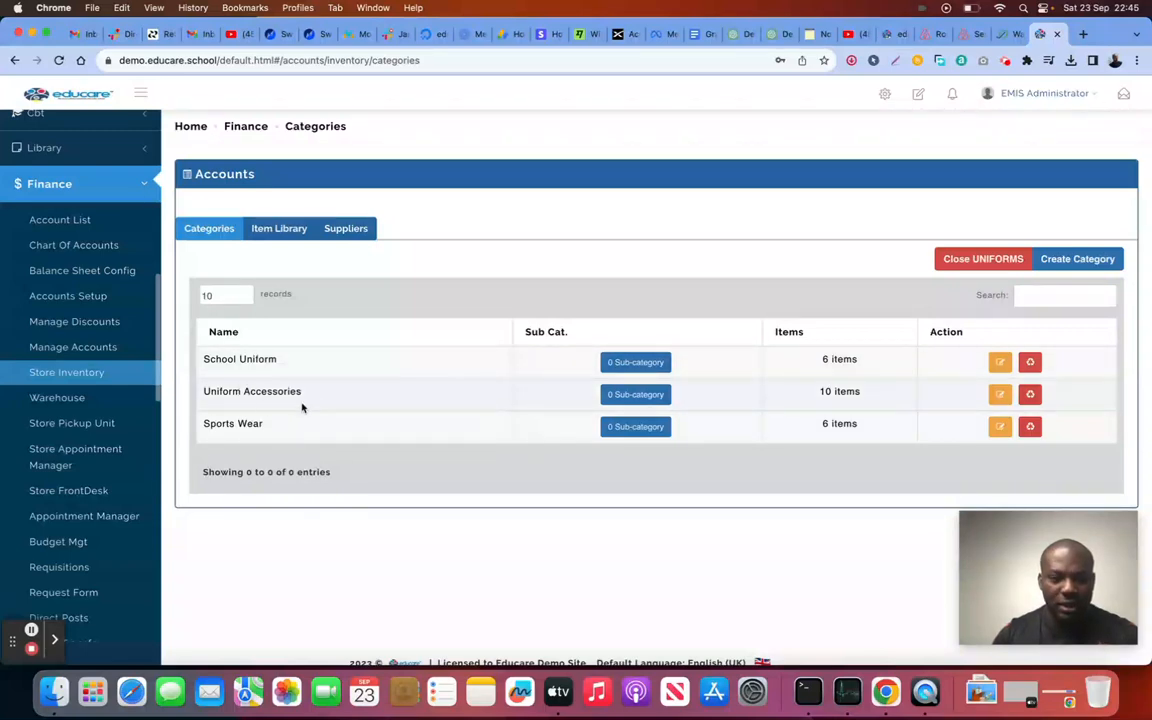
click(990, 257)
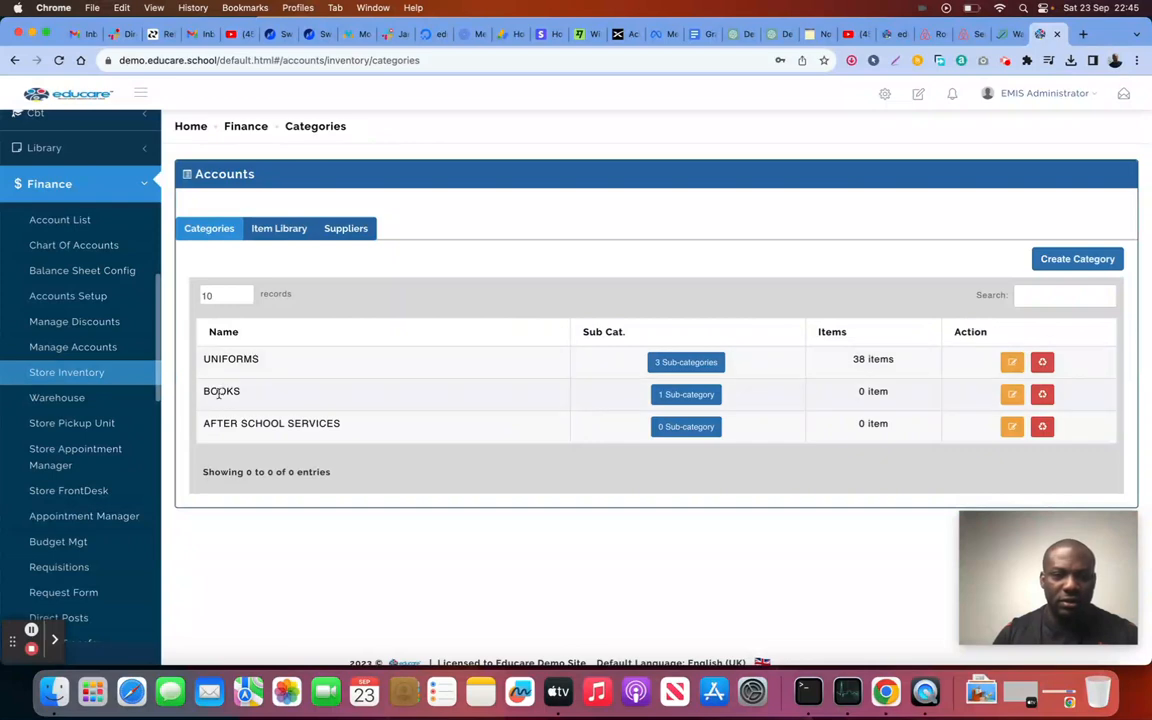
Step: Create a top-level 'Accessories' category with no parent and view its empty sub-category list
click(1070, 258)
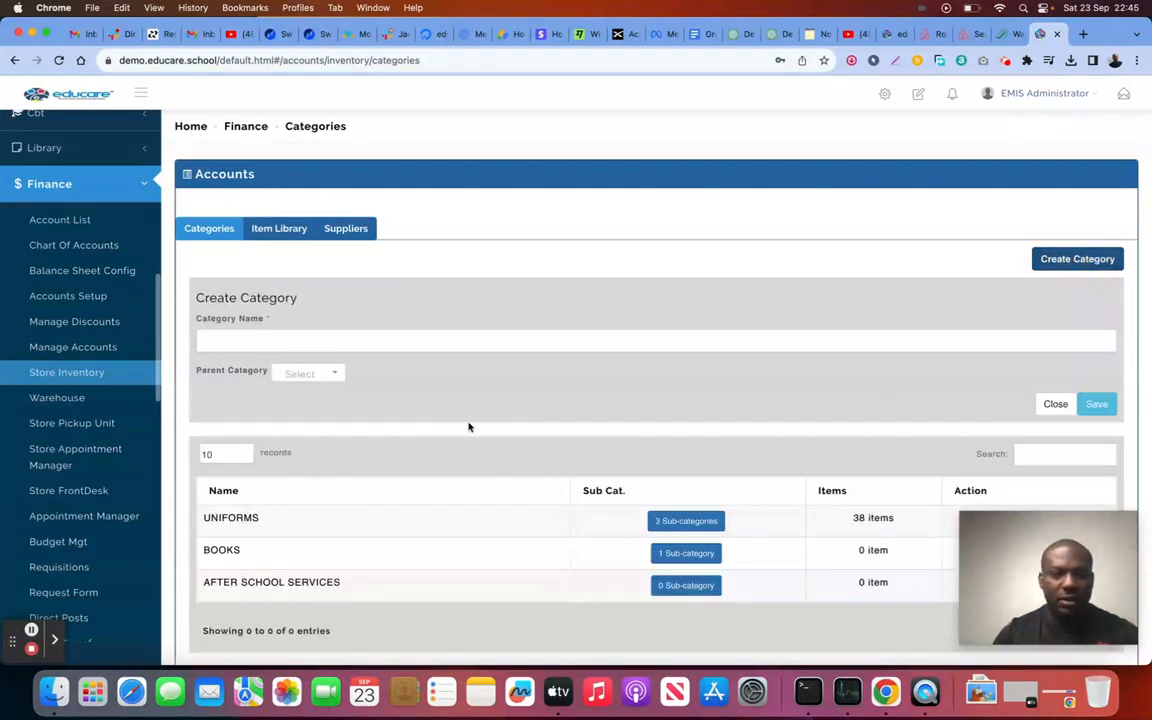
click(419, 342)
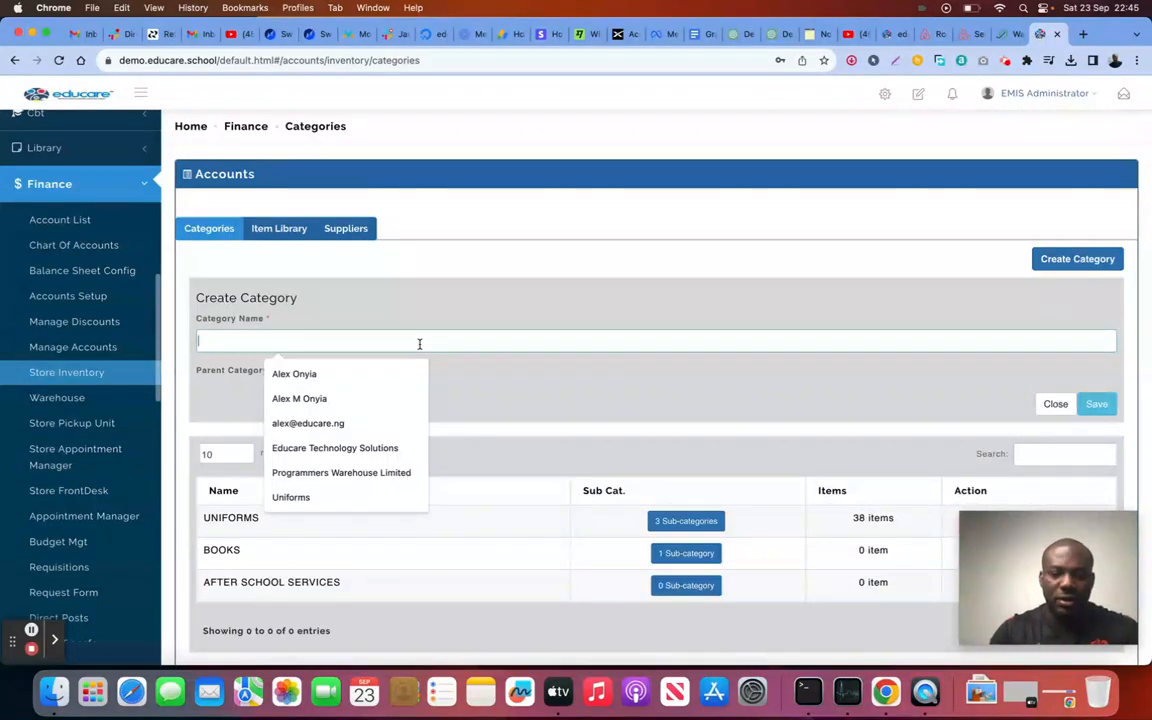
text(Accessories)
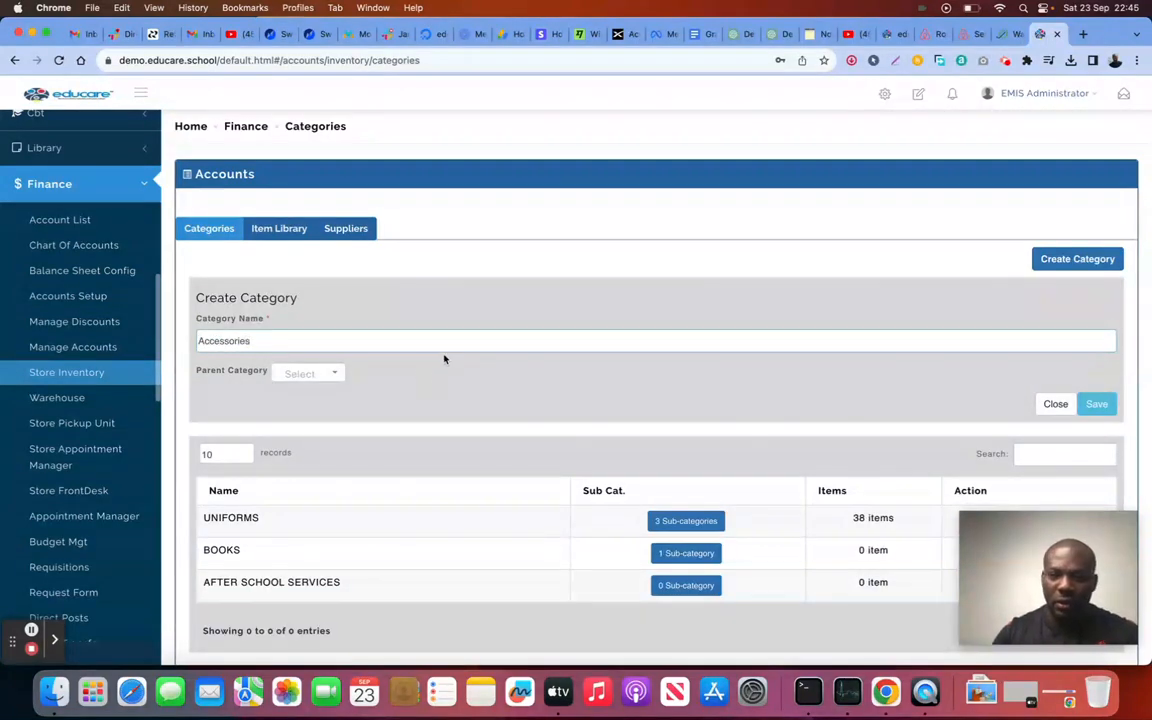
click(308, 373)
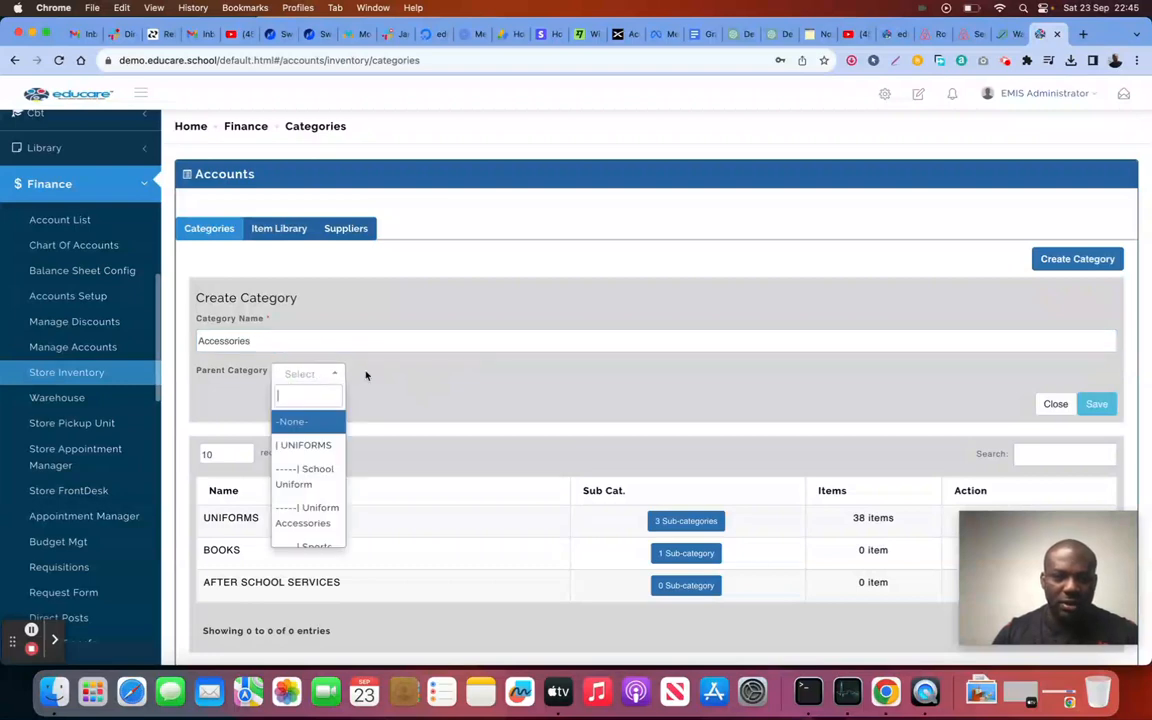
click(365, 375)
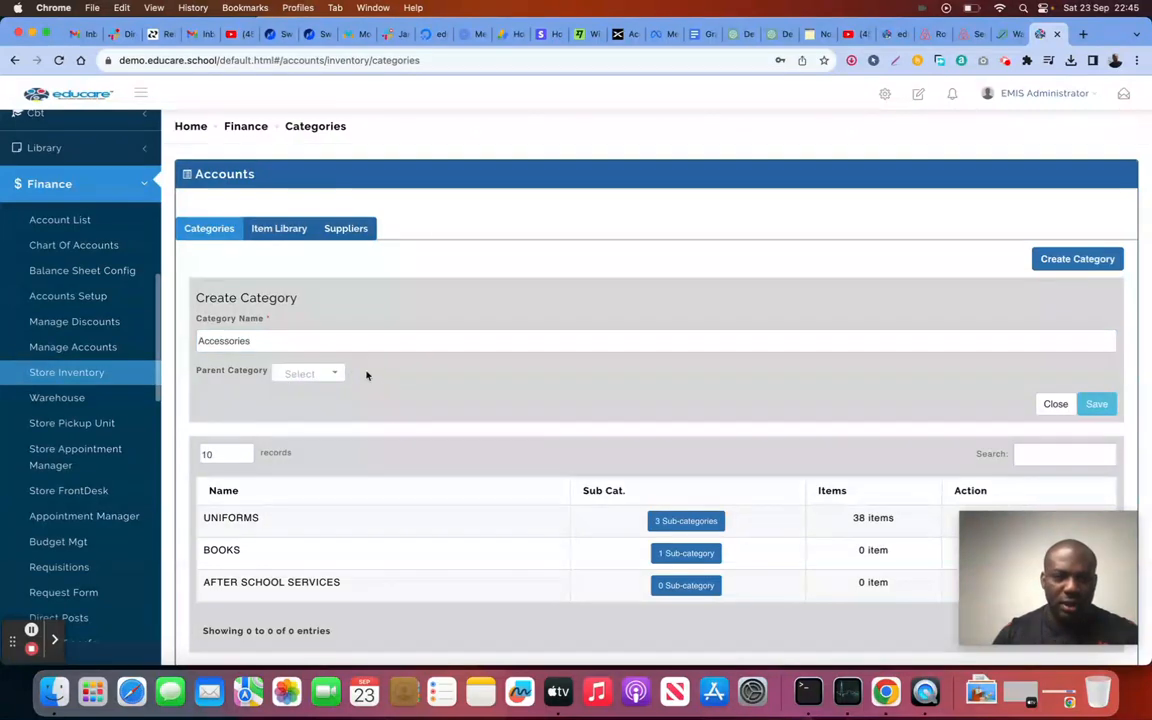
click(1097, 404)
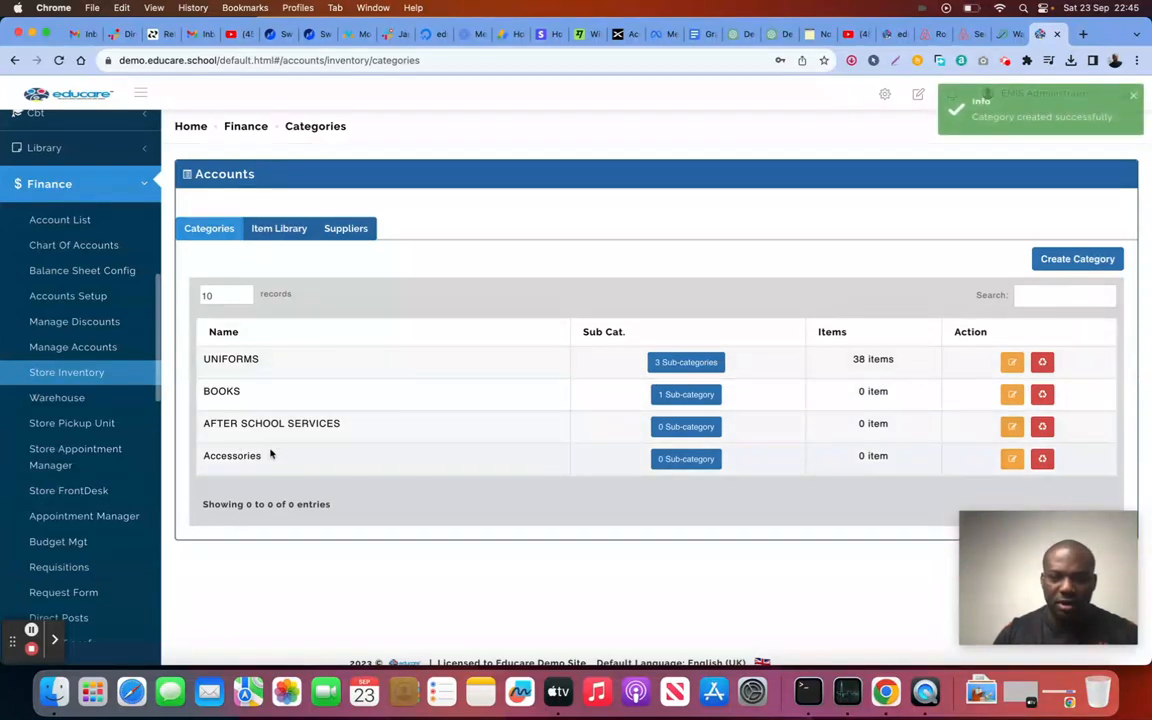
click(670, 459)
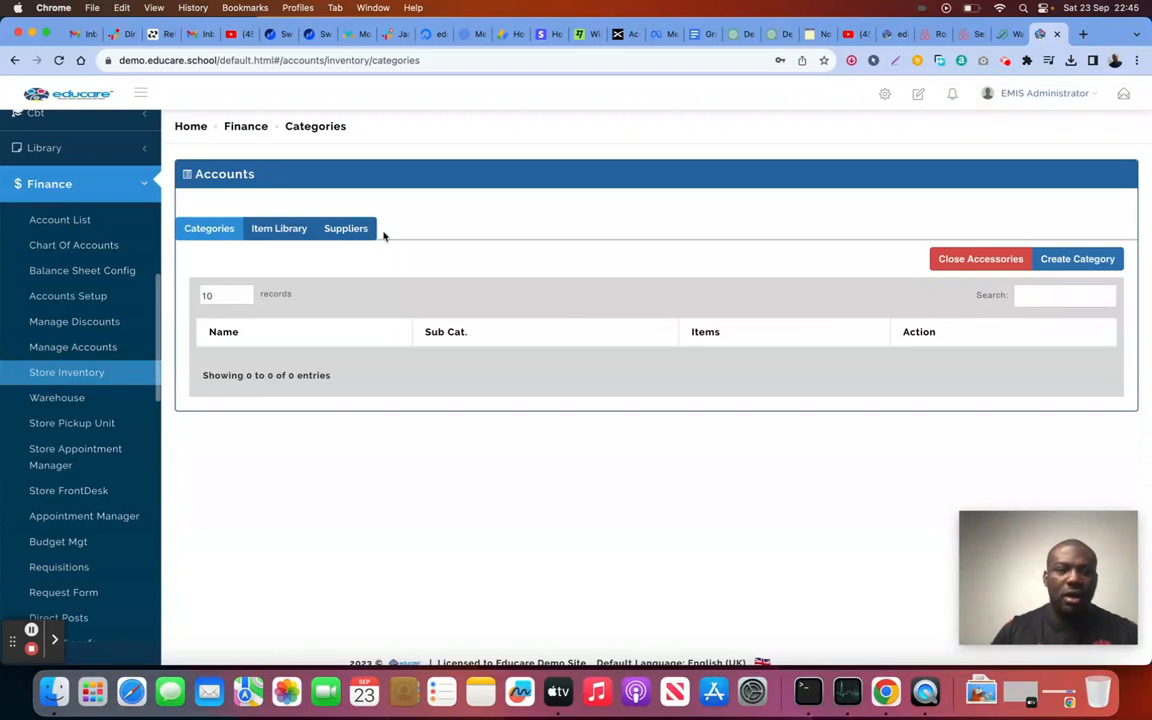
Step: Filter the Item Library by the School Uniform category
click(260, 230)
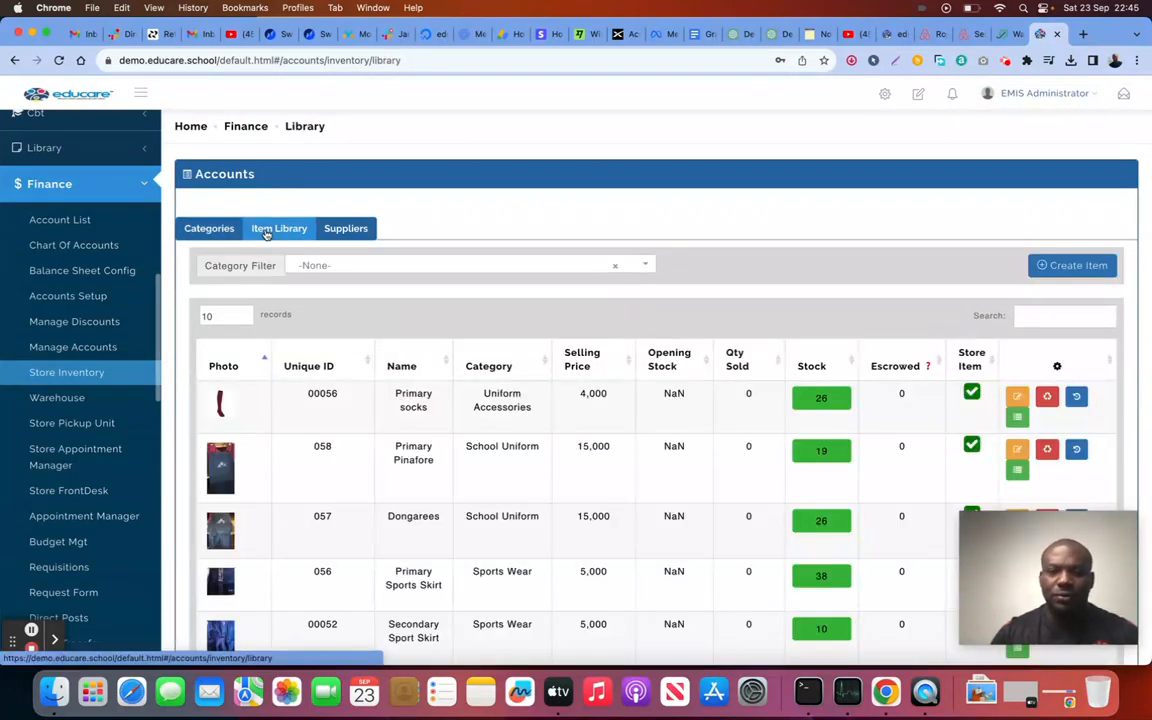
click(357, 268)
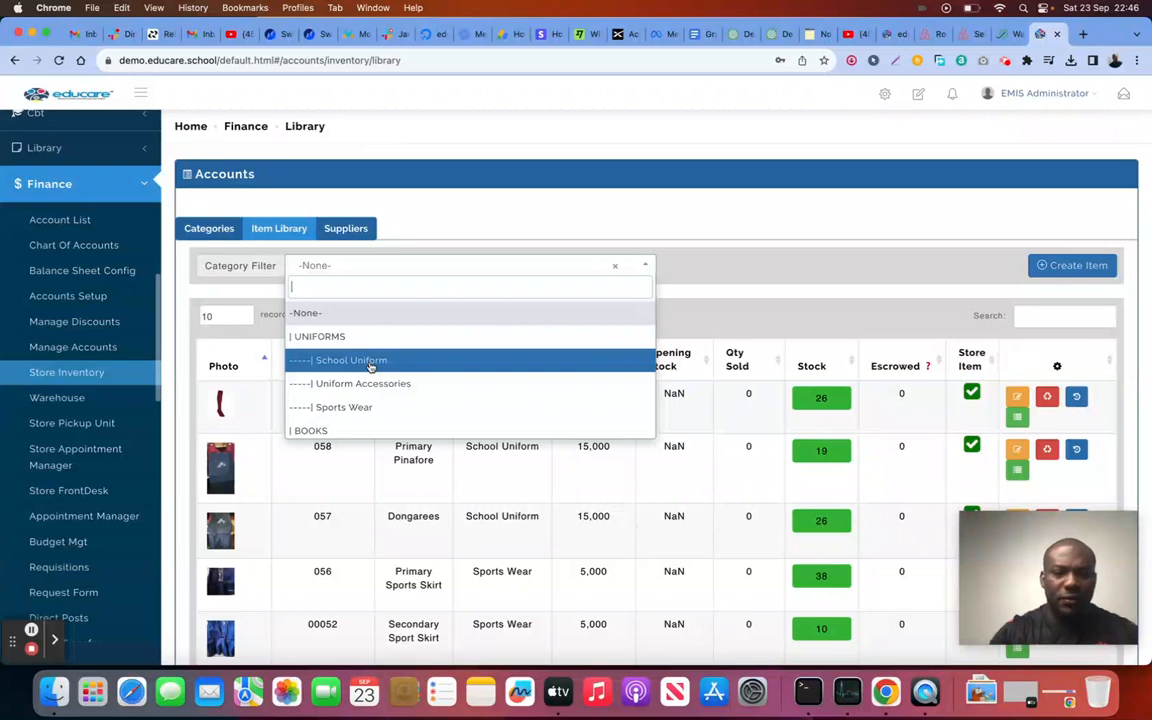
scroll(375, 366, down, 1)
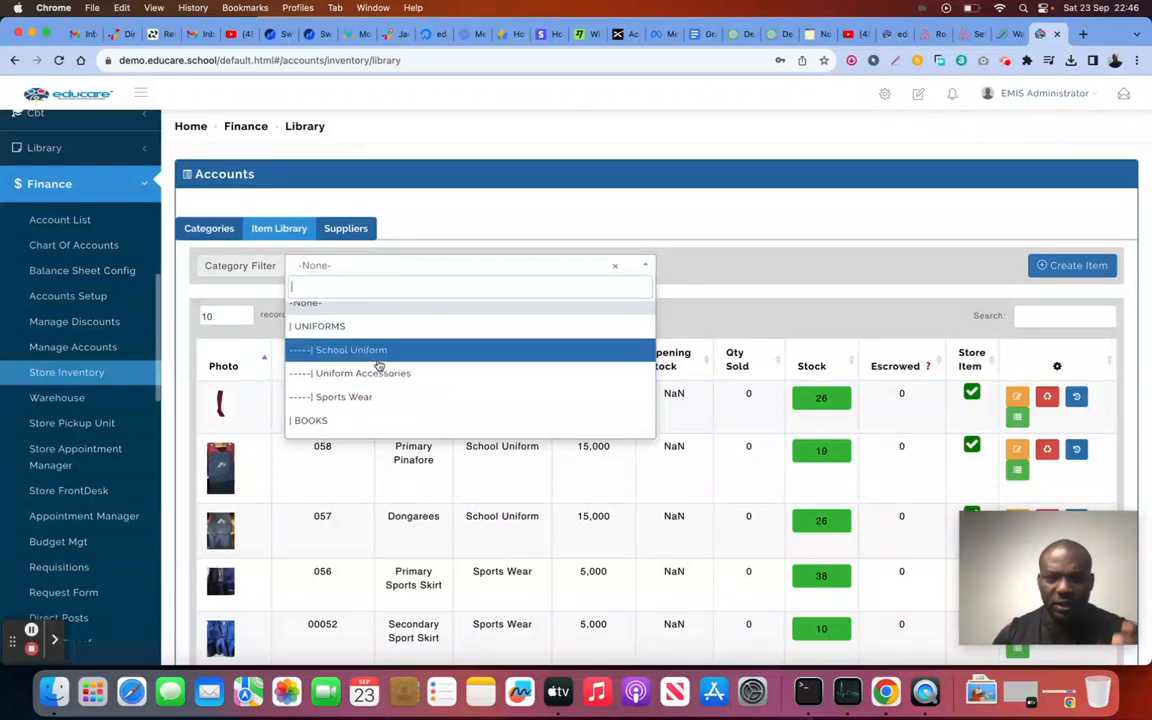
click(379, 354)
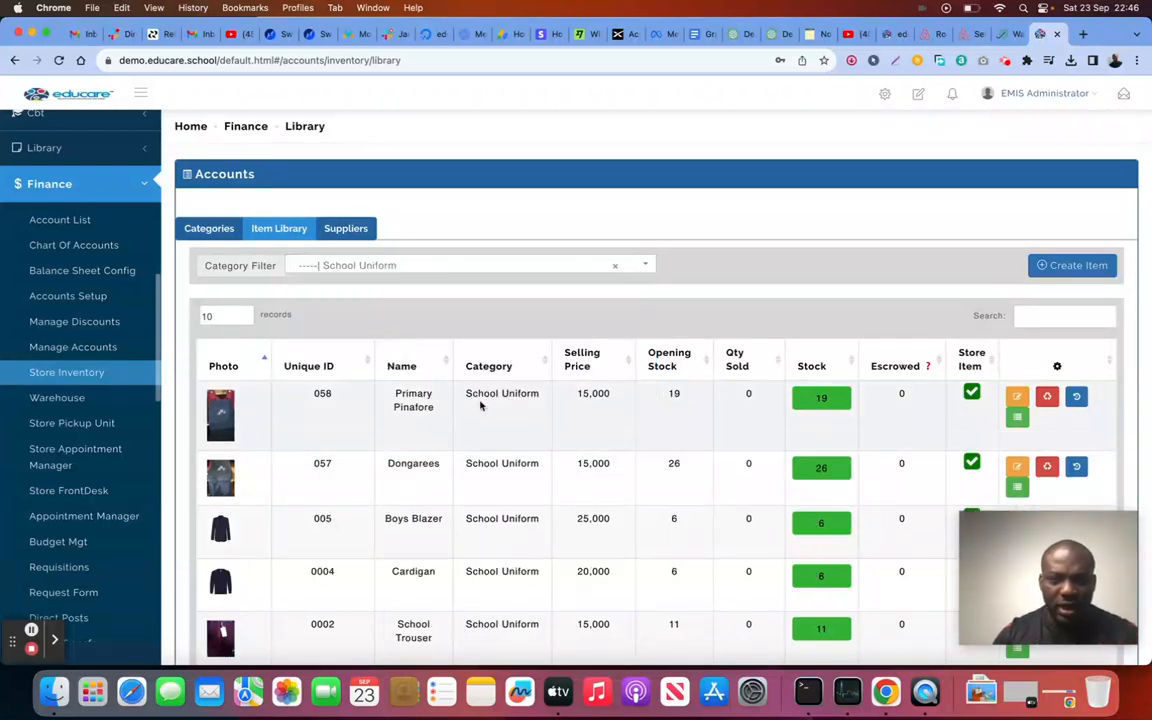
scroll(480, 404, down, 3)
scroll(480, 401, up, 2)
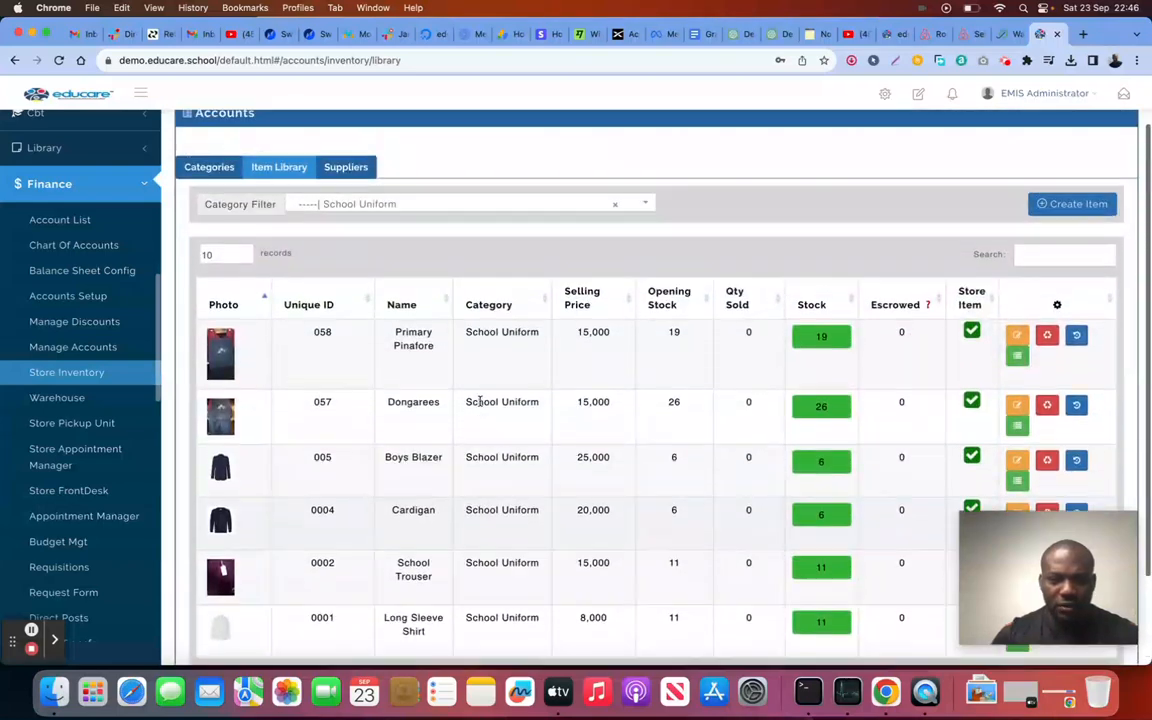
scroll(480, 401, up, 1)
scroll(480, 404, down, 1)
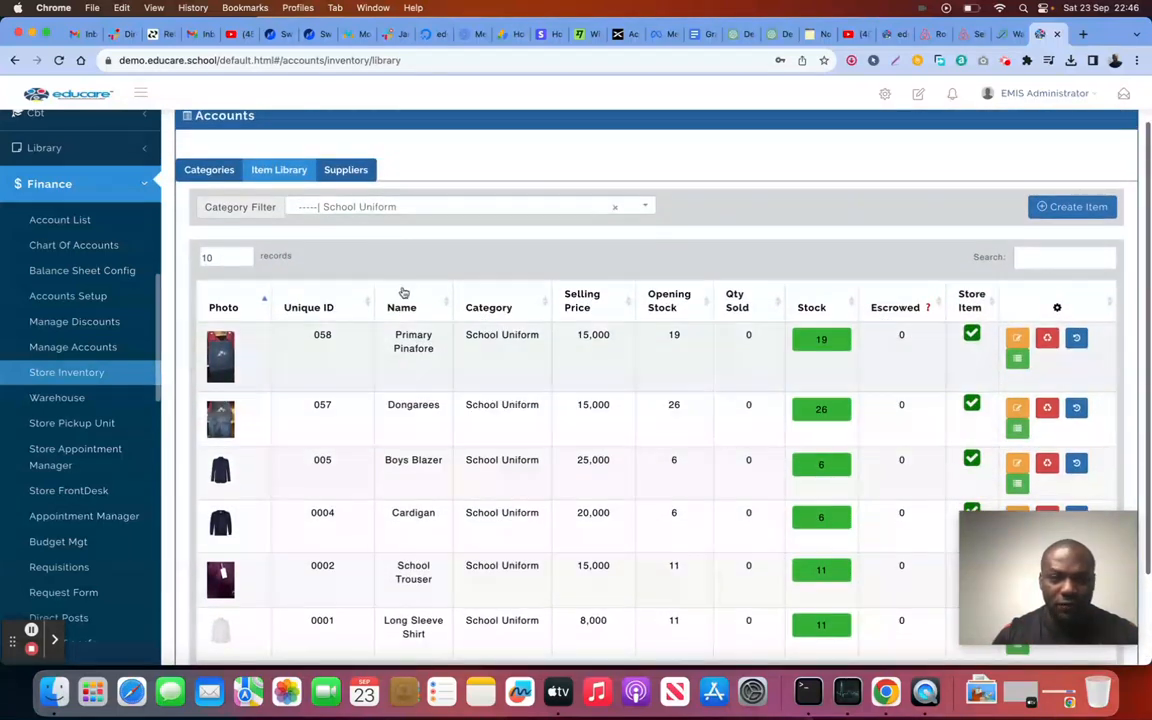
Step: Change the category filter to Uniform Accessories to list items like Primary socks and Cravat
click(373, 207)
click(361, 326)
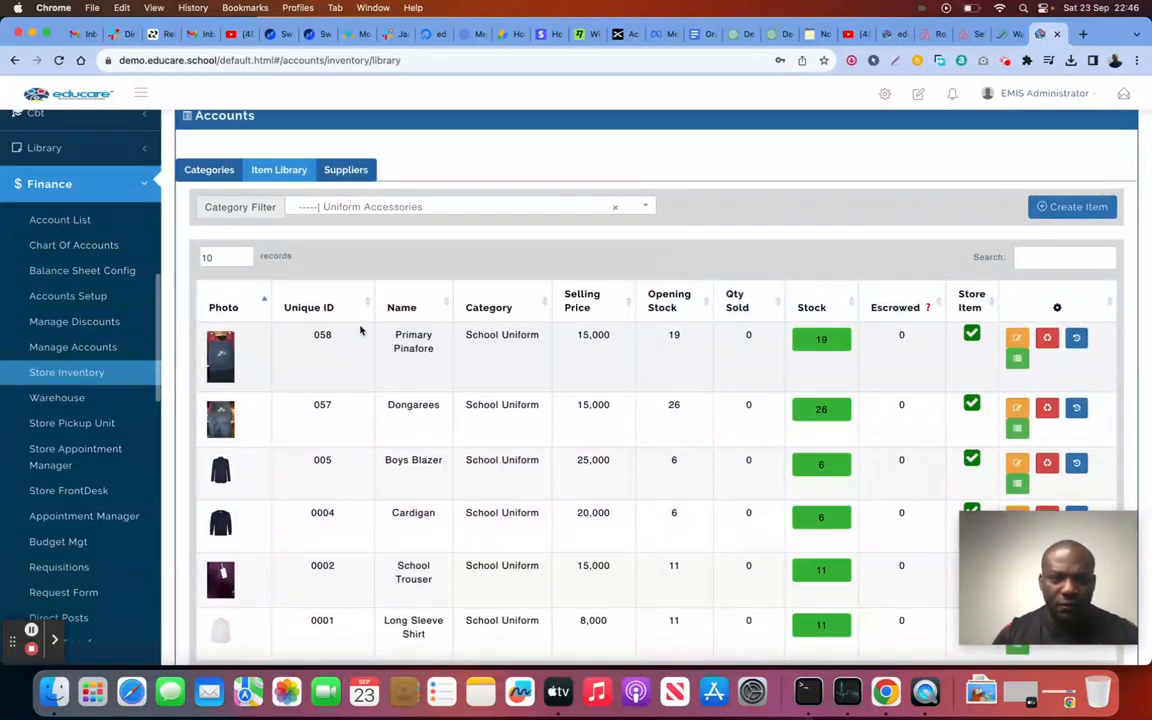
scroll(401, 366, down, 5)
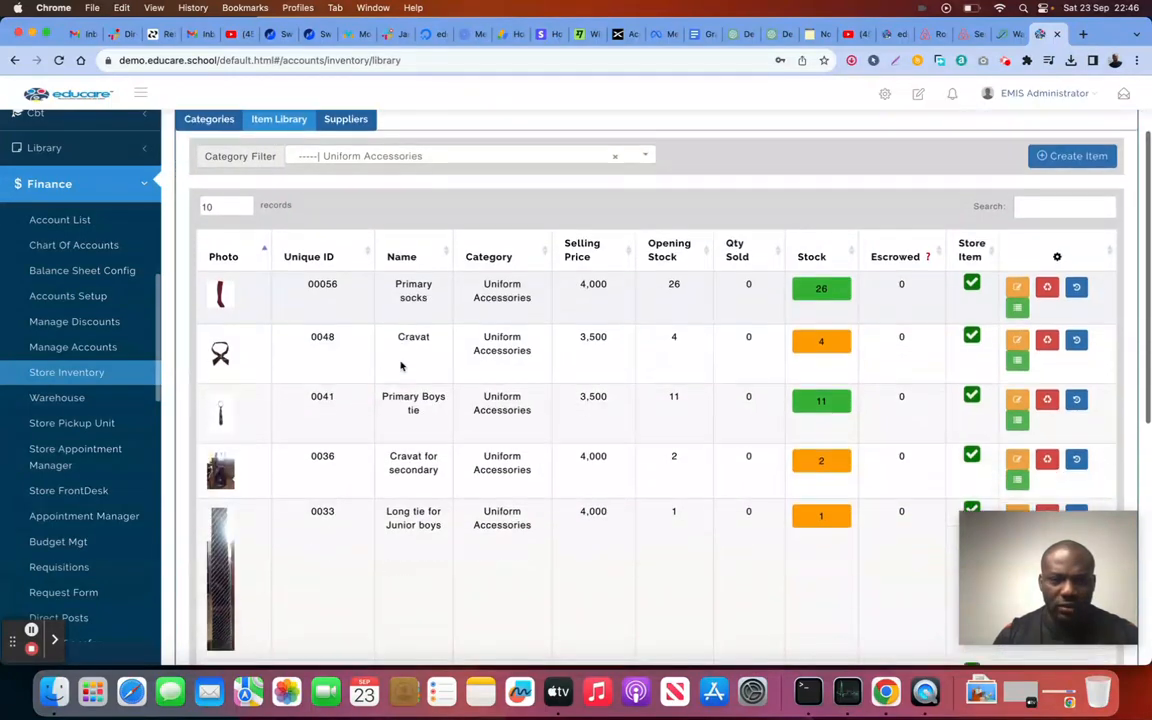
scroll(401, 362, up, 5)
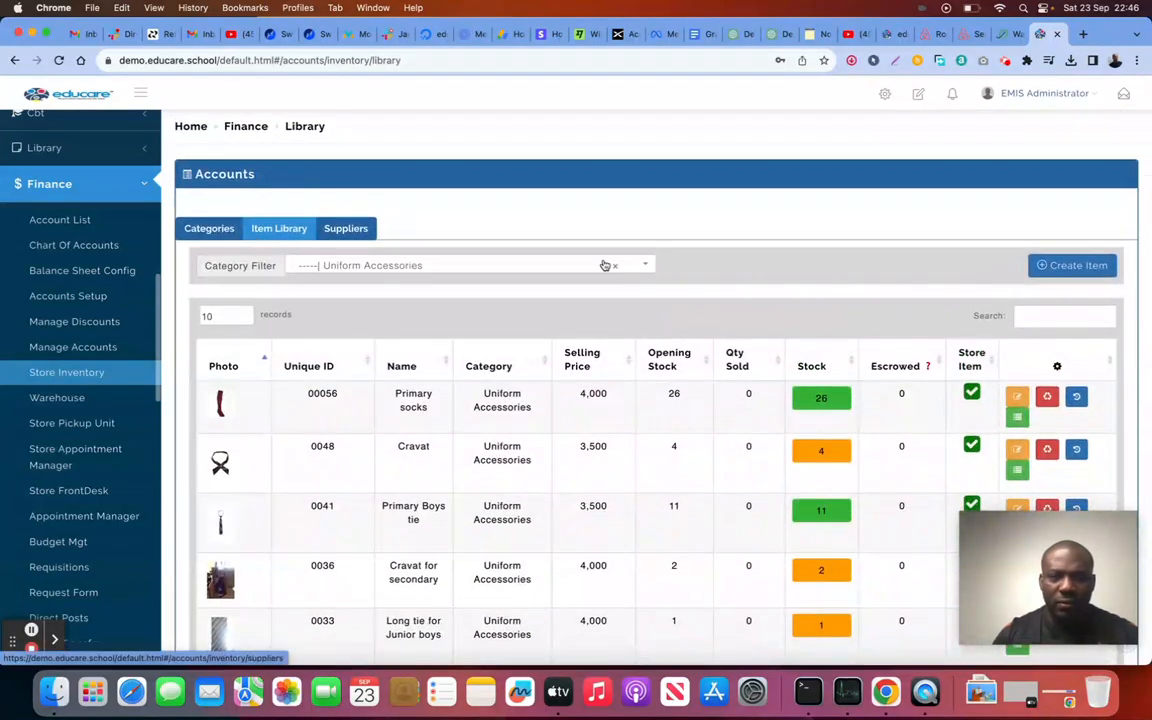
Step: Start a new item with Display in store set to No and Is Reusable set to No
click(1056, 266)
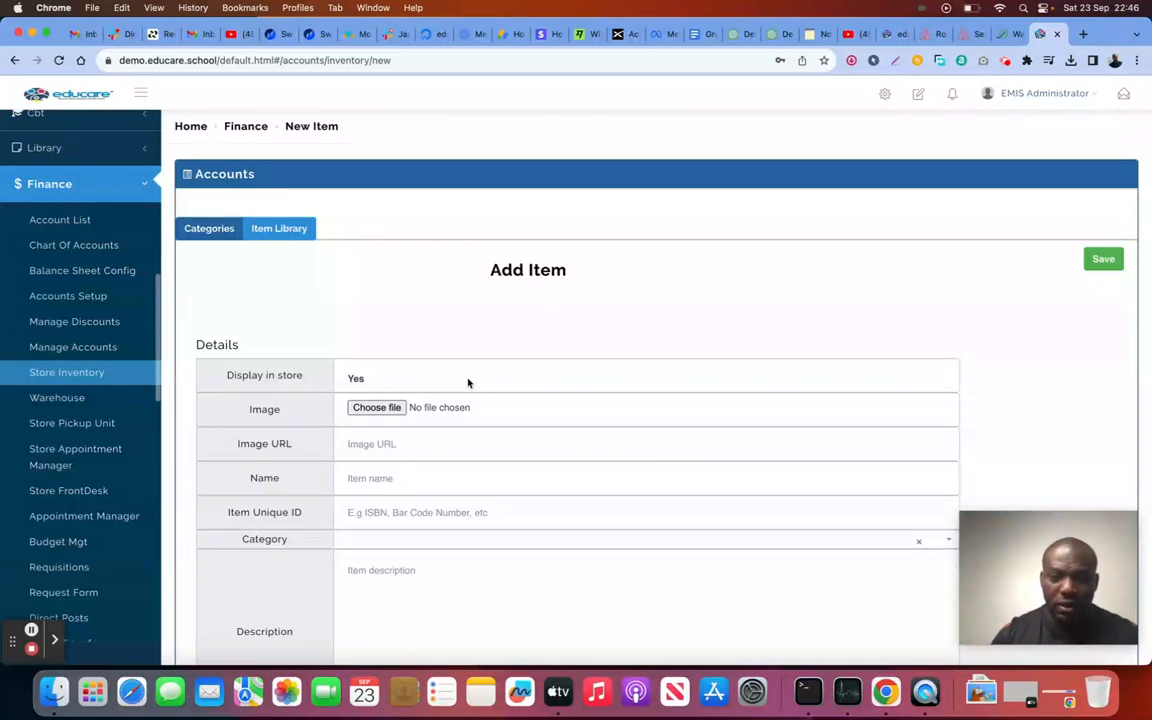
click(462, 379)
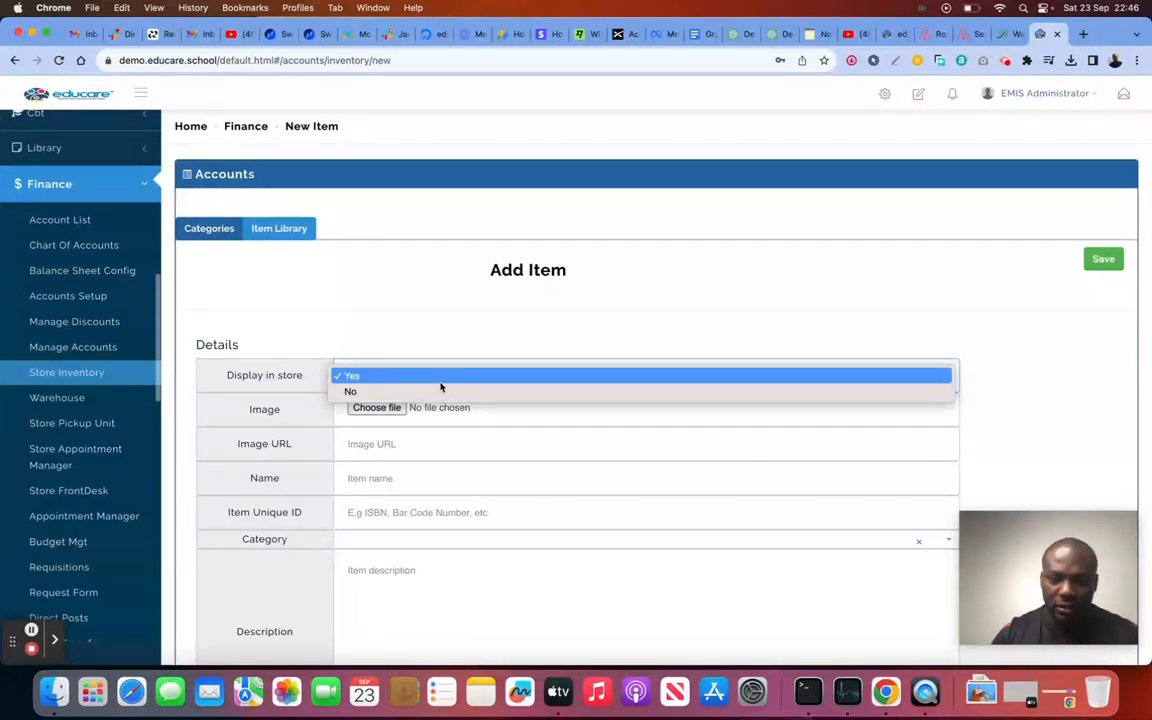
click(468, 342)
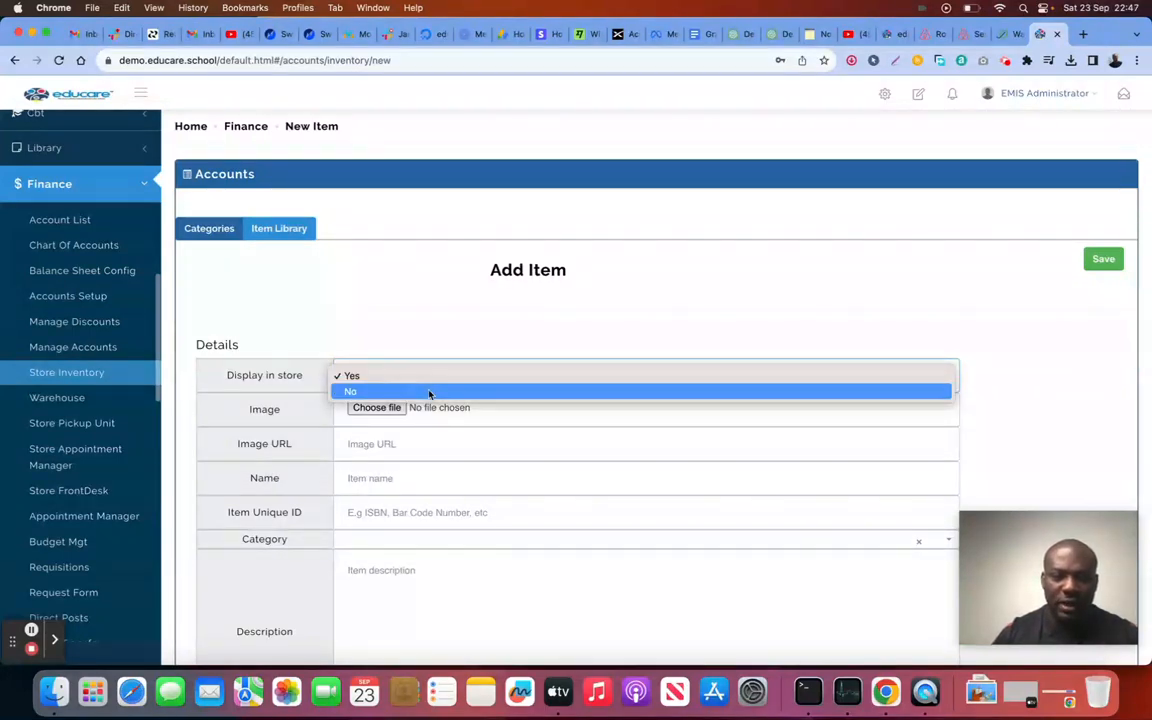
click(429, 391)
scroll(436, 380, down, 1)
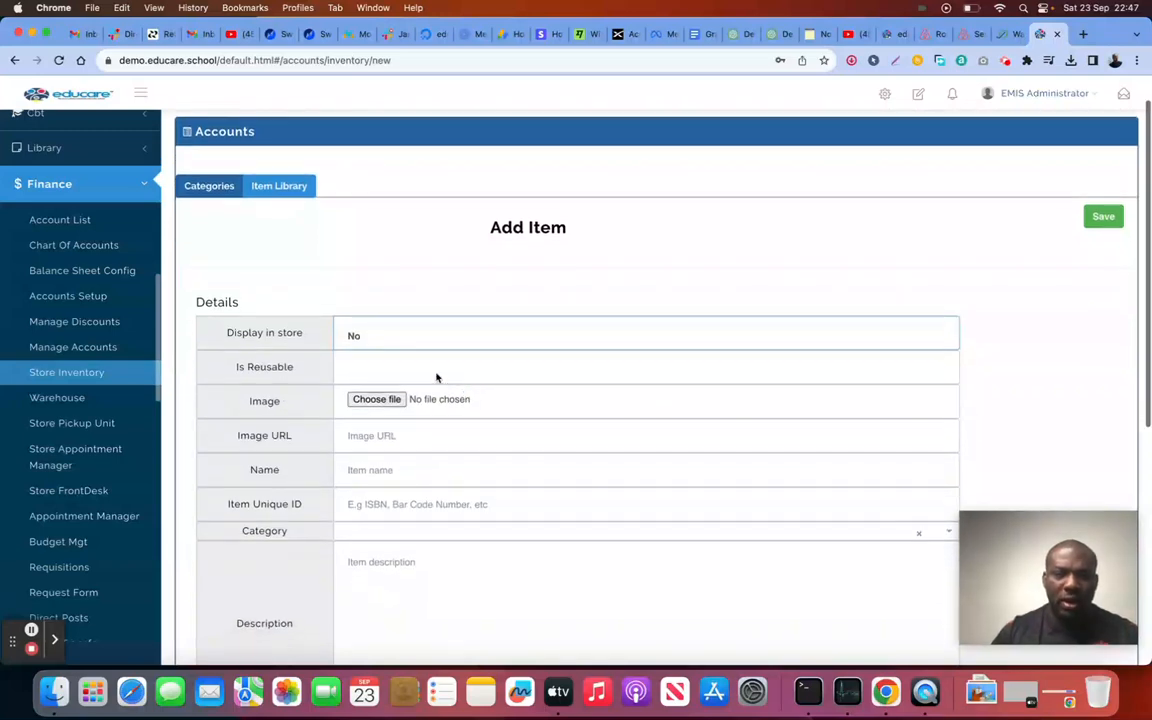
click(436, 378)
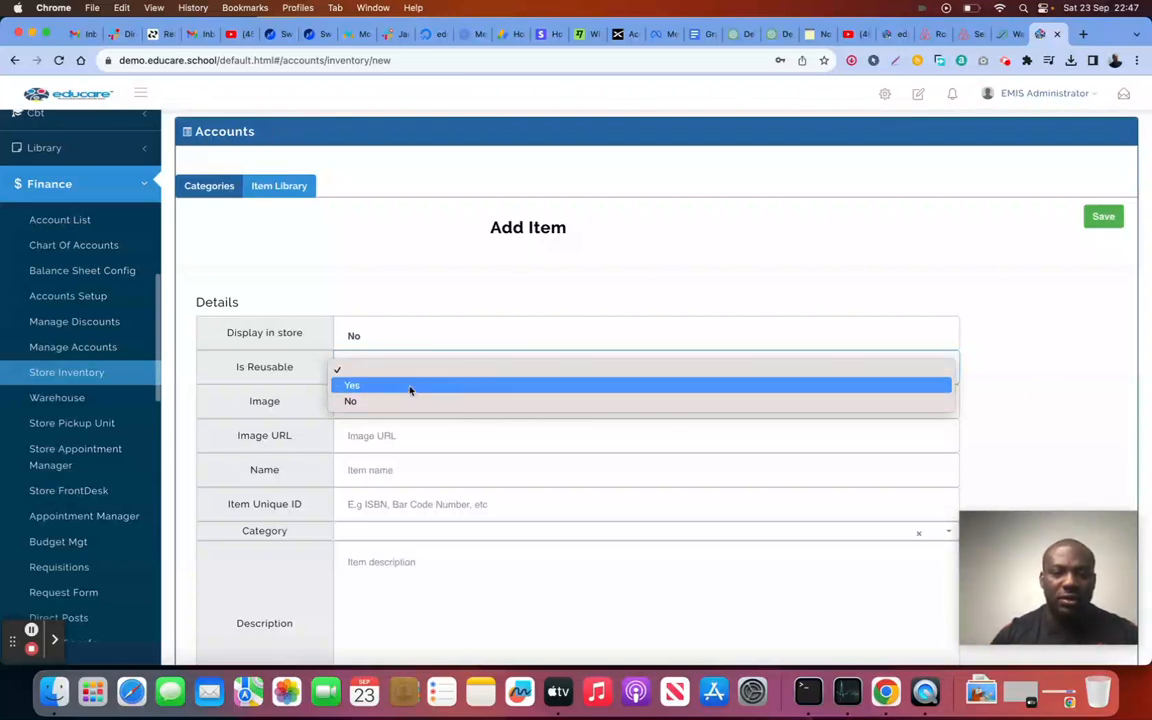
click(405, 401)
Step: Attach school-box.jpeg as the item's image
click(395, 400)
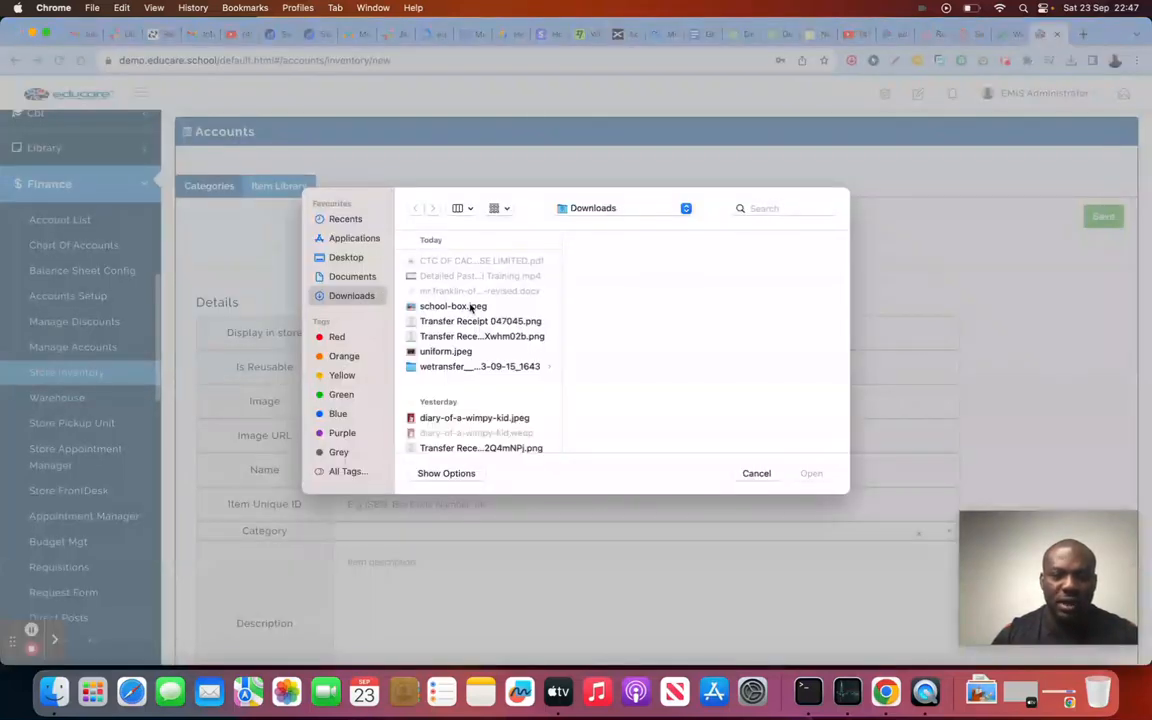
click(472, 306)
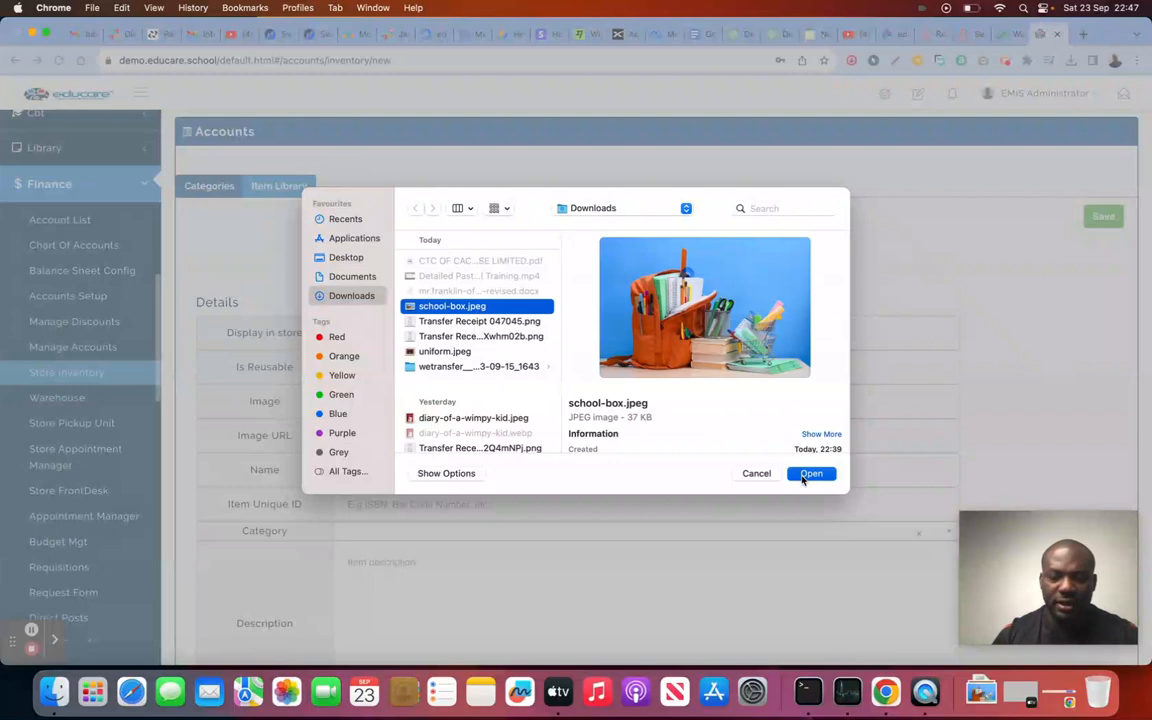
click(811, 474)
scroll(547, 355, down, 2)
click(462, 360)
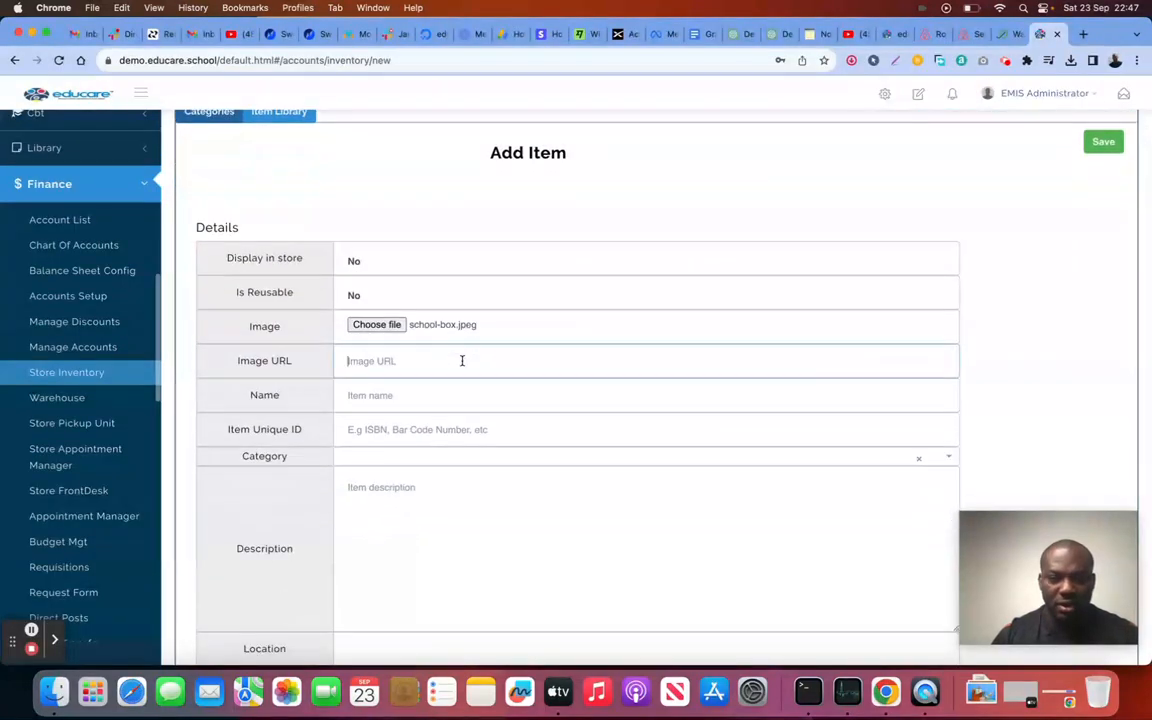
Step: Name the item 'School box bag' and set its category to Accessories
click(434, 394)
text(Sch)
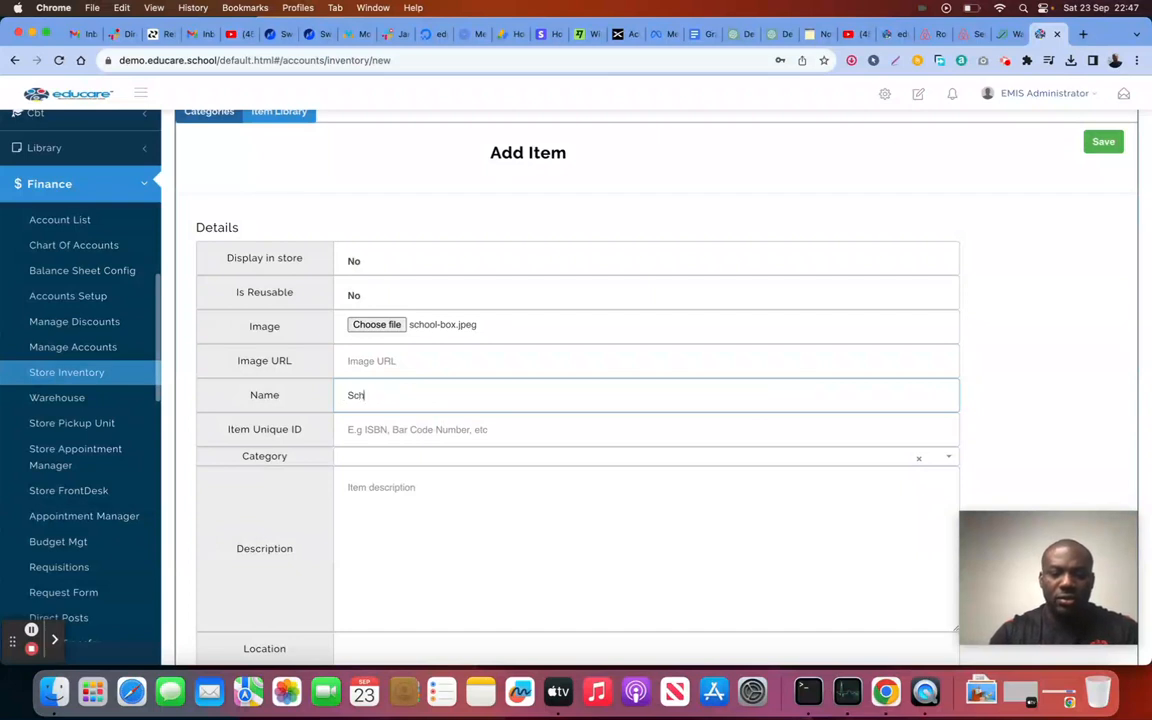
text(ool box n)
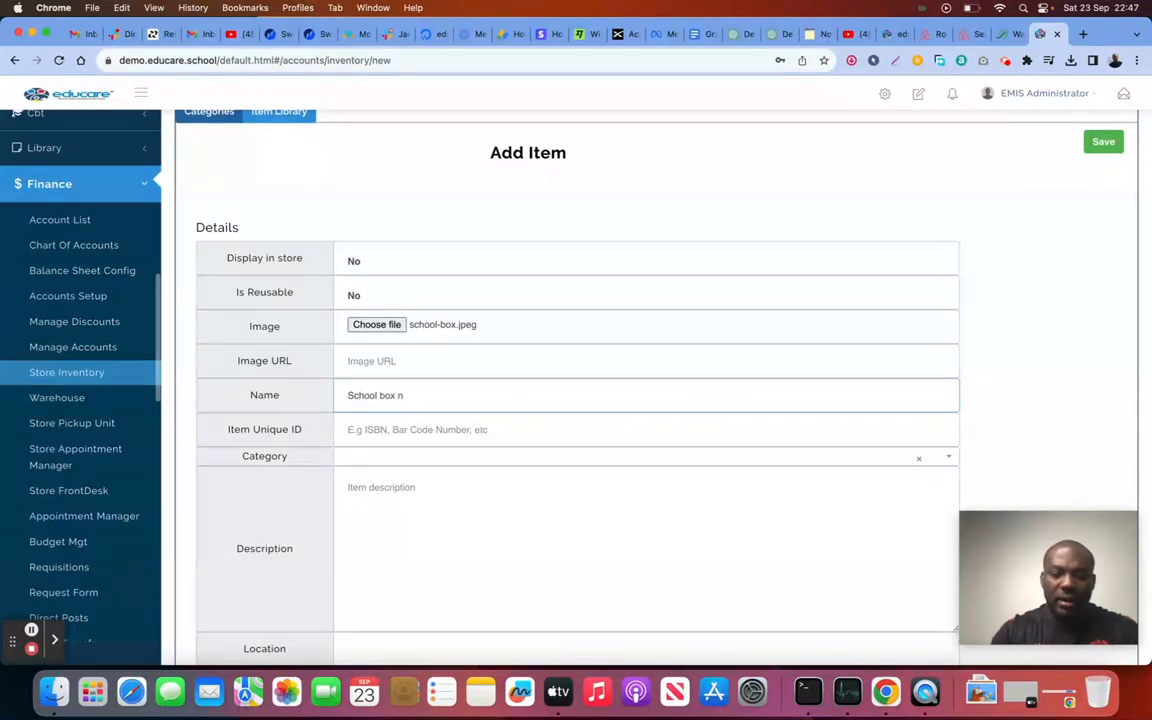
key(BackSpace)
text(bag)
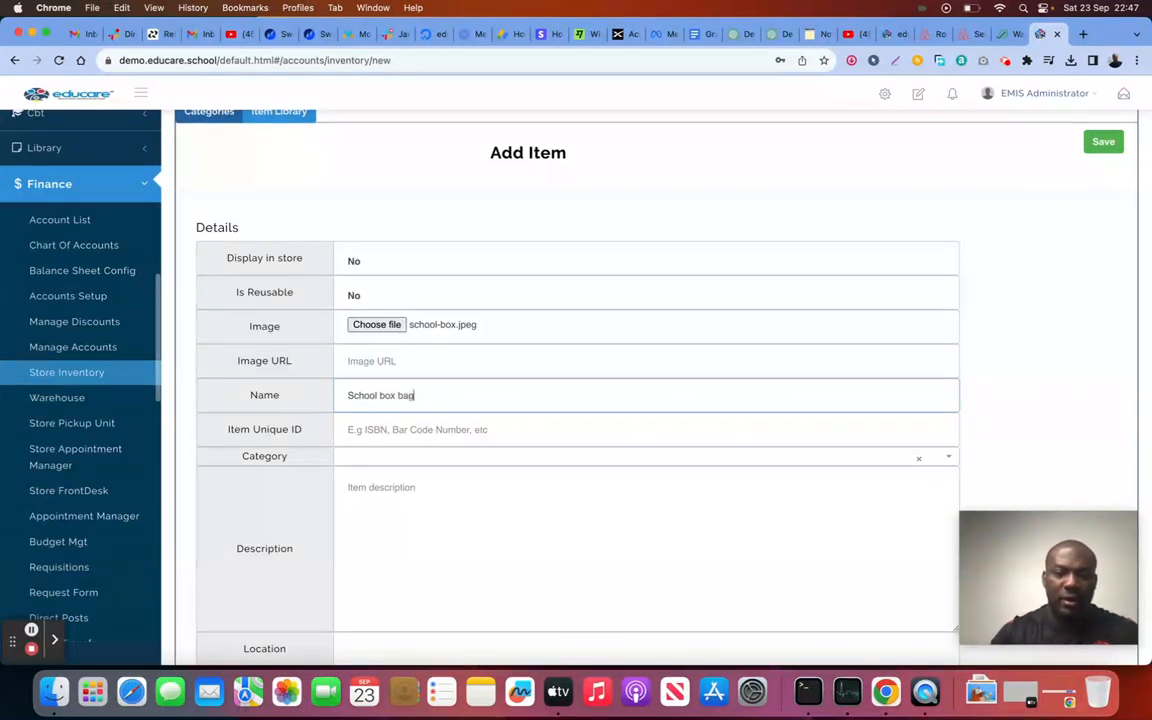
click(437, 437)
scroll(471, 473, down, 3)
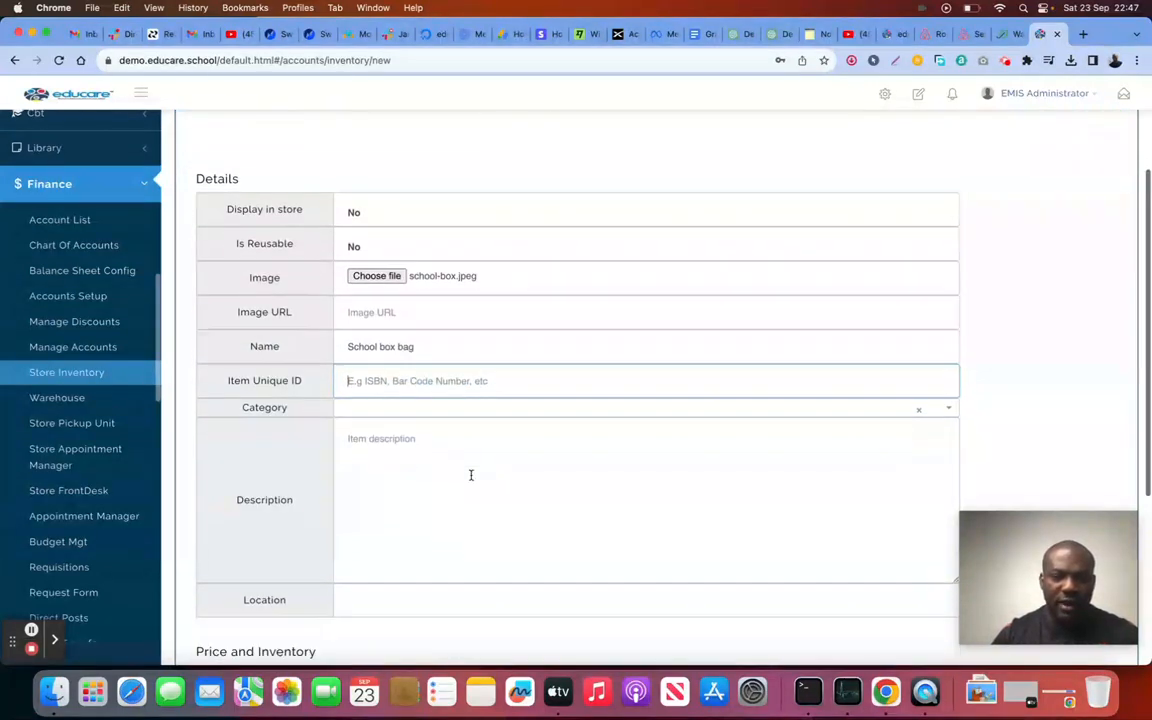
click(453, 353)
scroll(450, 455, down, 3)
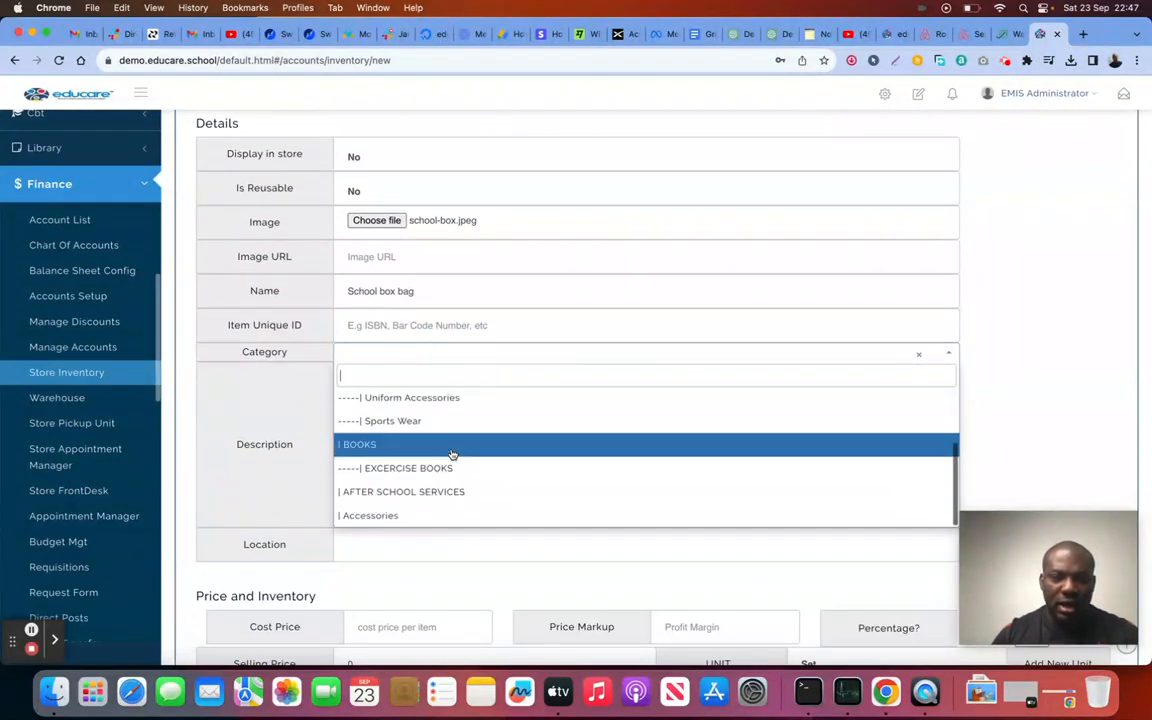
click(423, 520)
Step: Add the description 'This is a school box bag' and set the location to All Schools
click(468, 465)
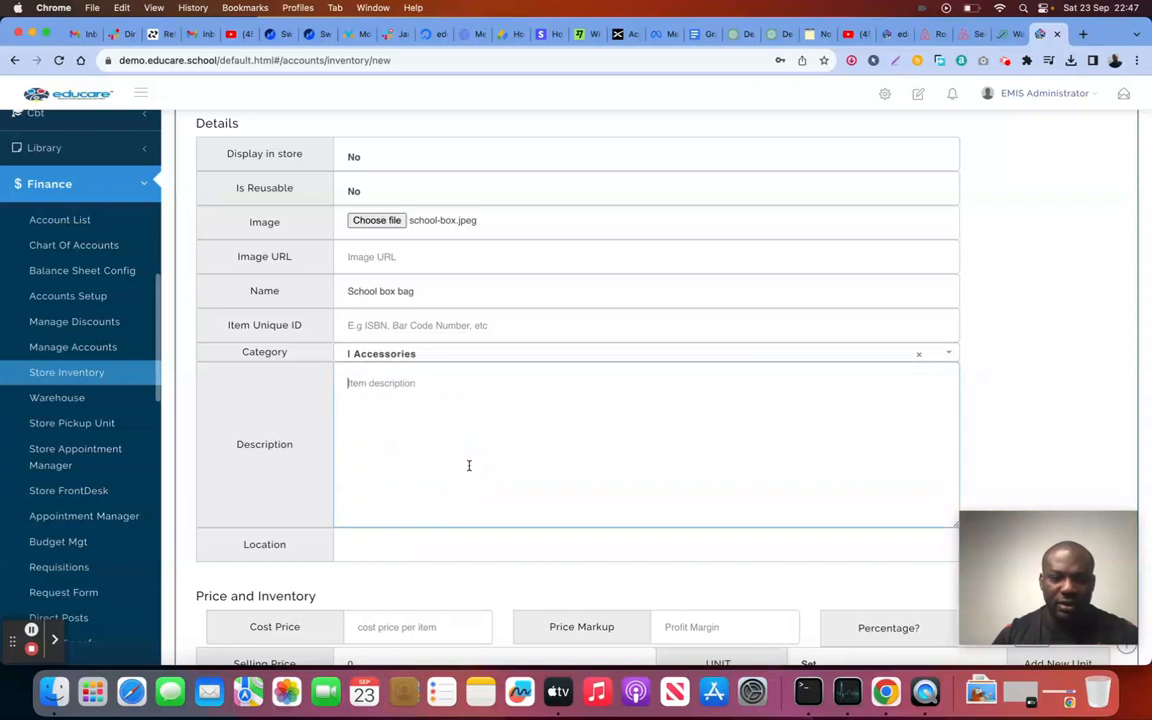
text(This is )
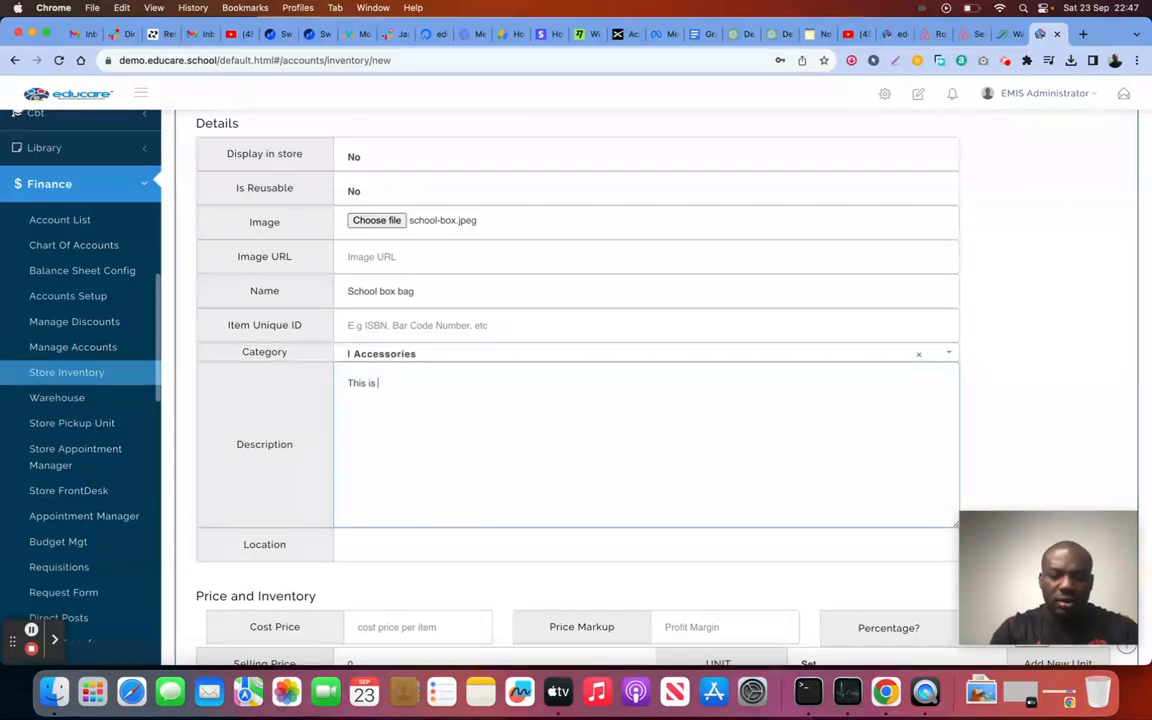
text(a school bo)
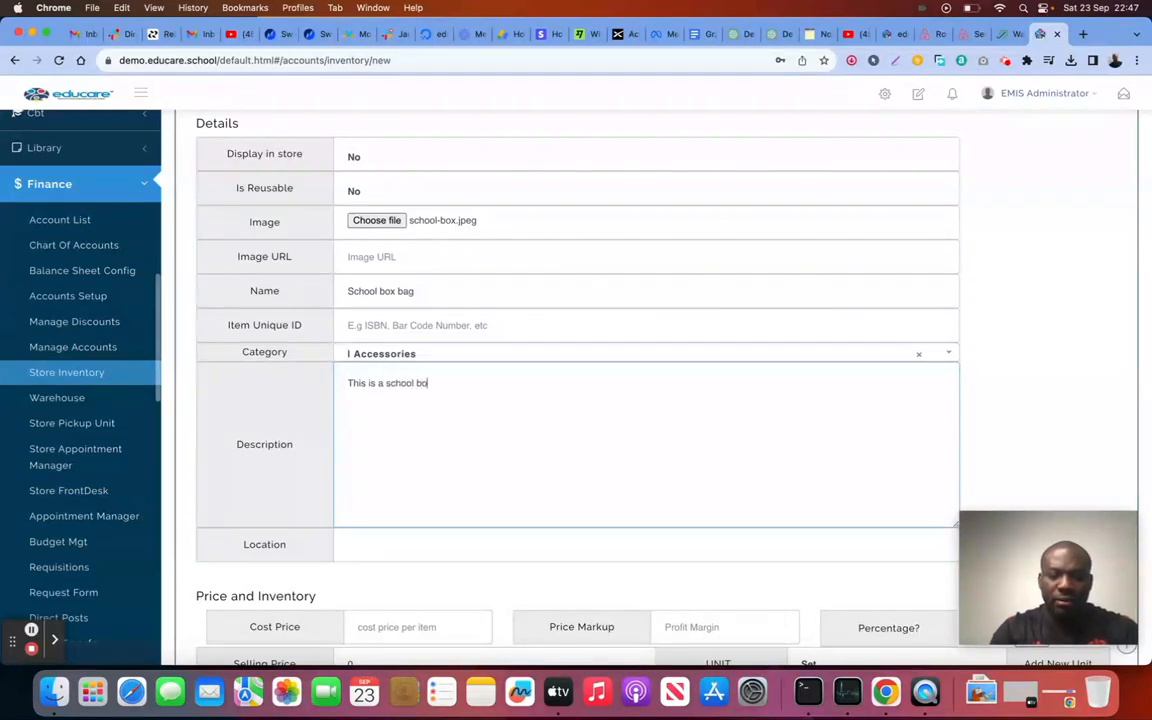
text(x bag)
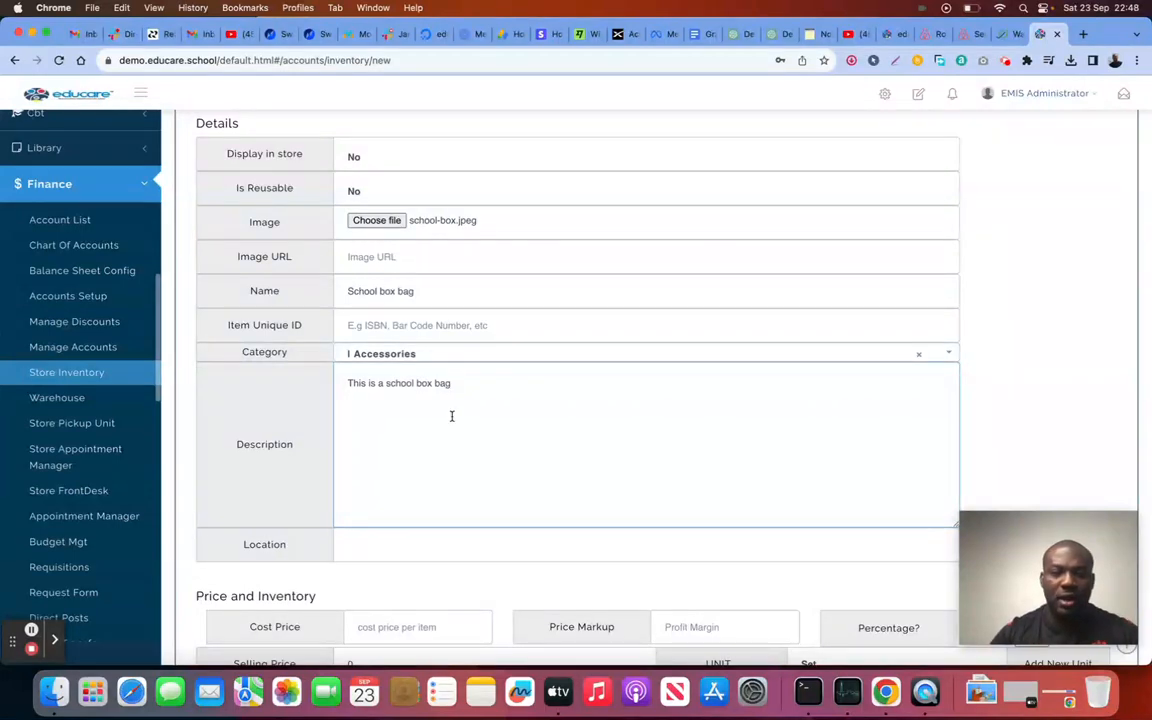
scroll(460, 430, down, 3)
click(450, 439)
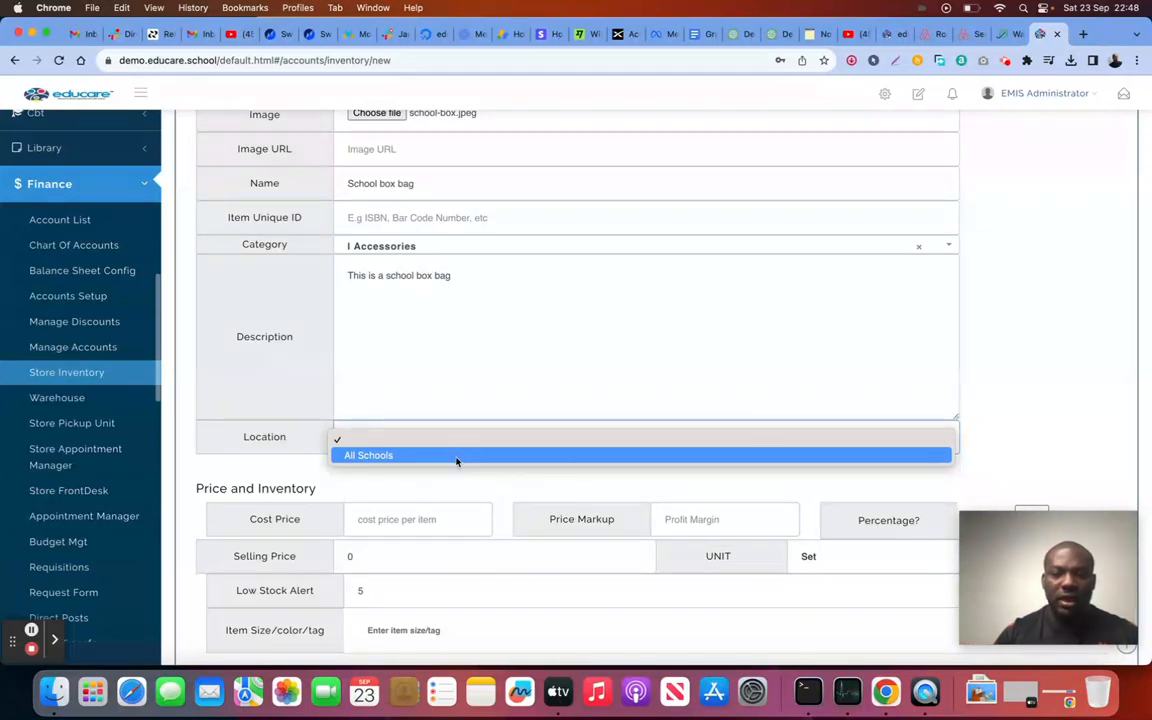
click(447, 437)
click(447, 437)
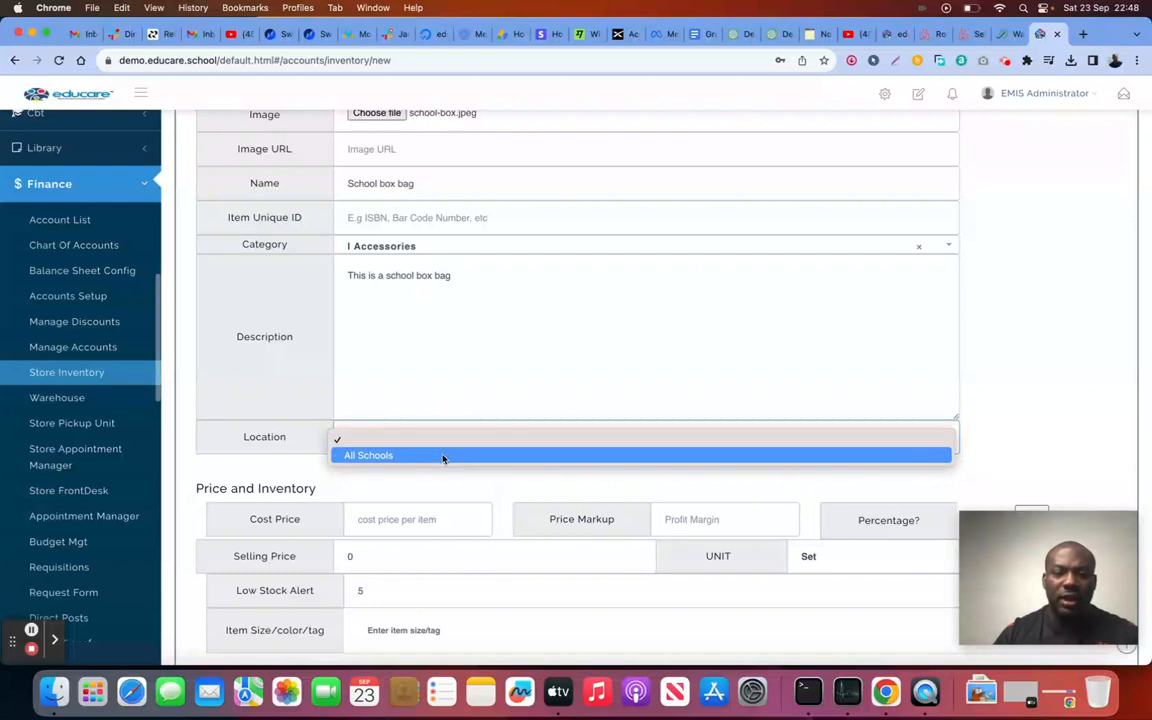
click(442, 457)
scroll(440, 470, down, 2)
Step: Enter cost price 25000 and markup 2000, giving a selling price of 27000
click(420, 437)
text(25)
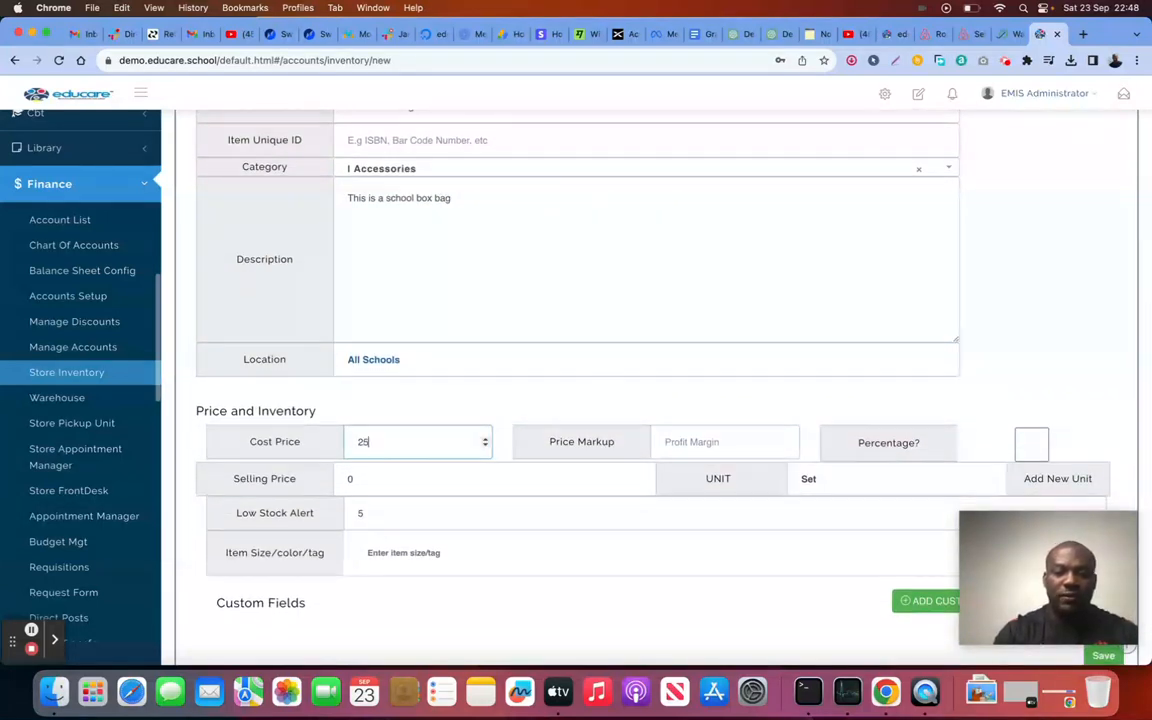
text(000)
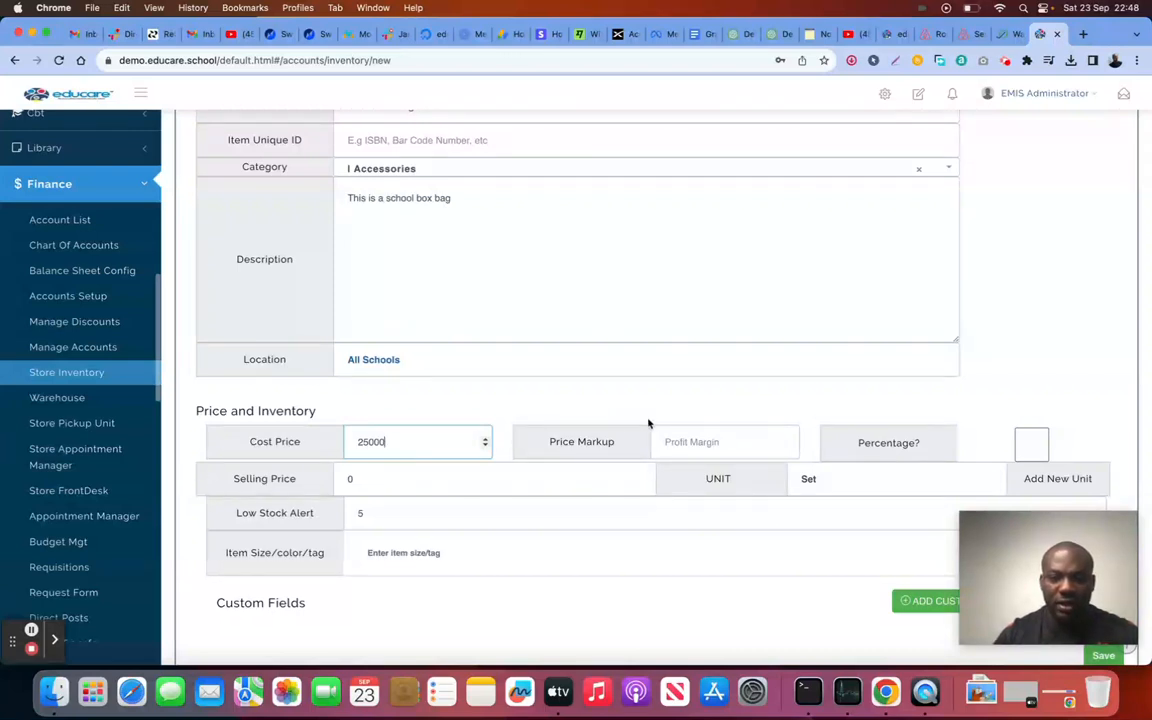
click(678, 442)
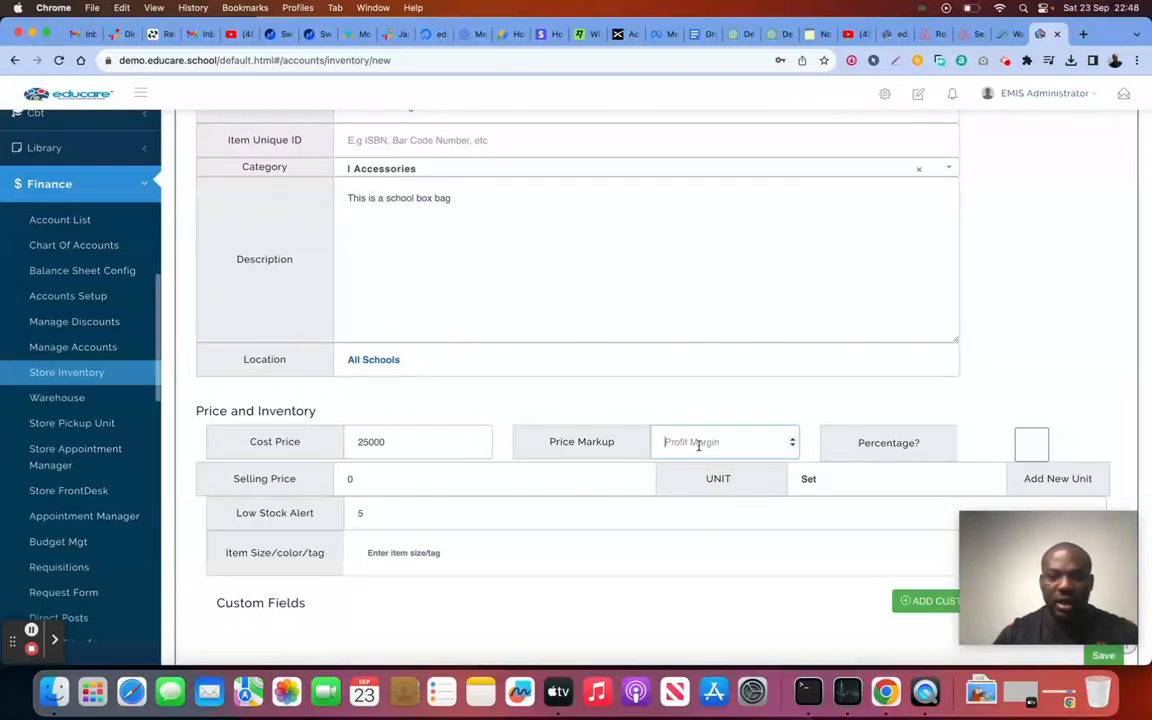
text(2000)
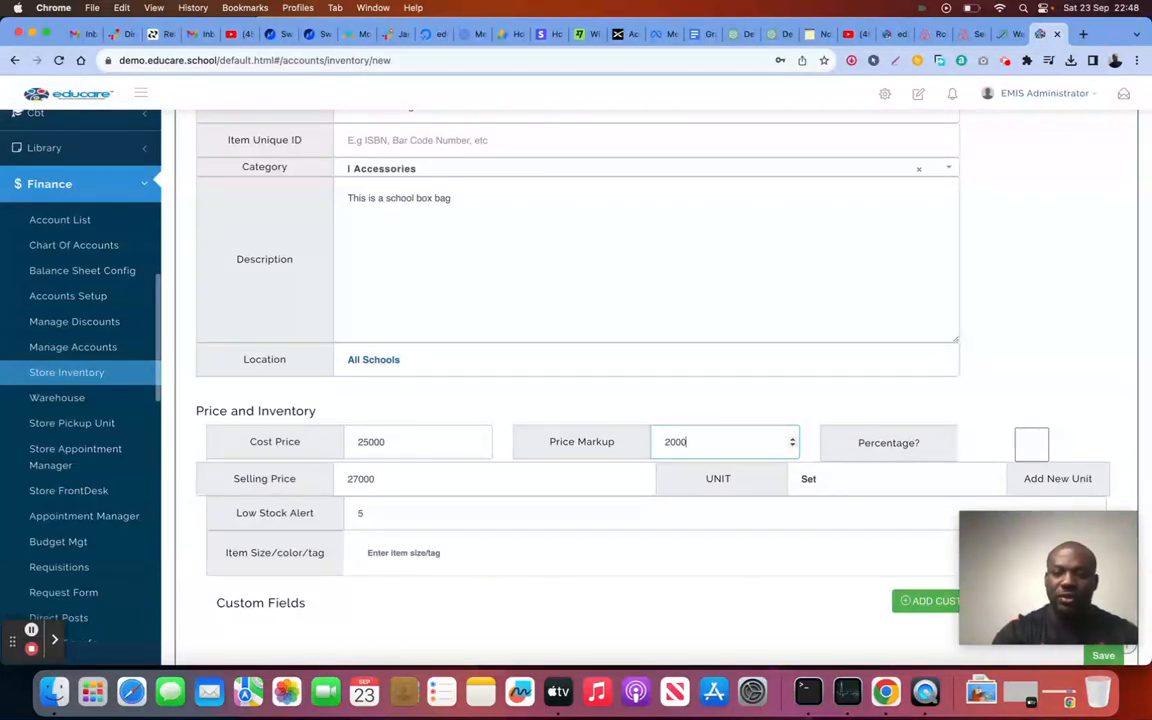
scroll(969, 437, down, 2)
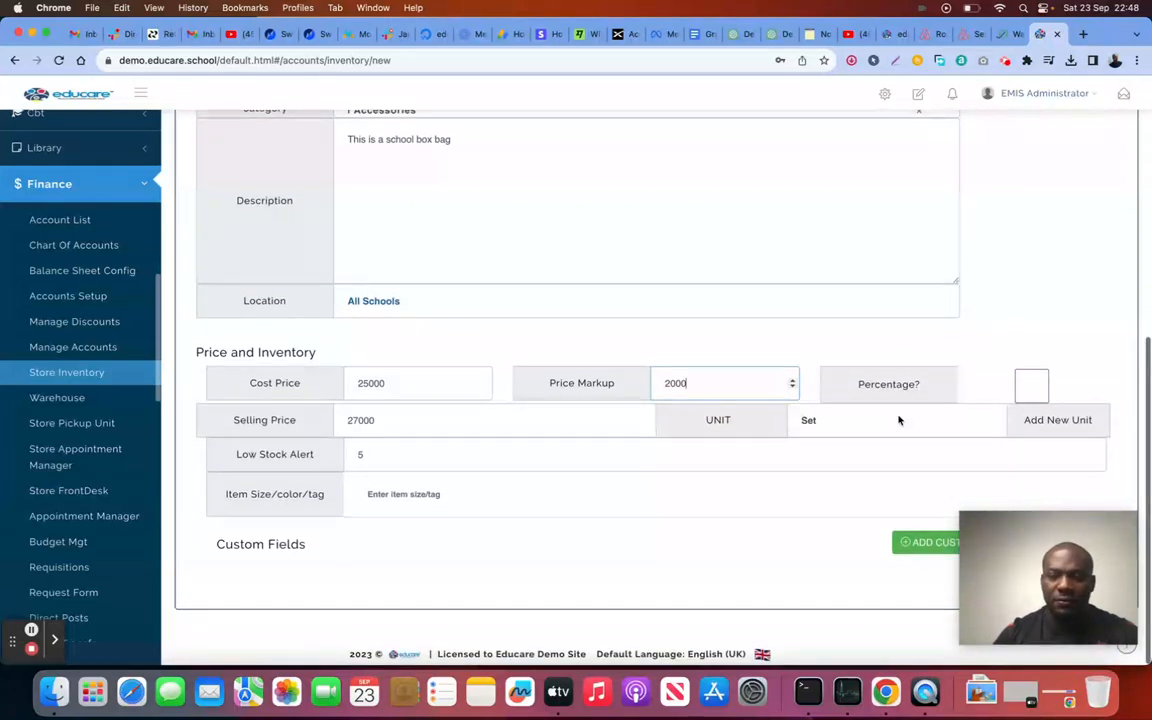
Step: Set the unit to Set and the low stock alert to 400
click(887, 437)
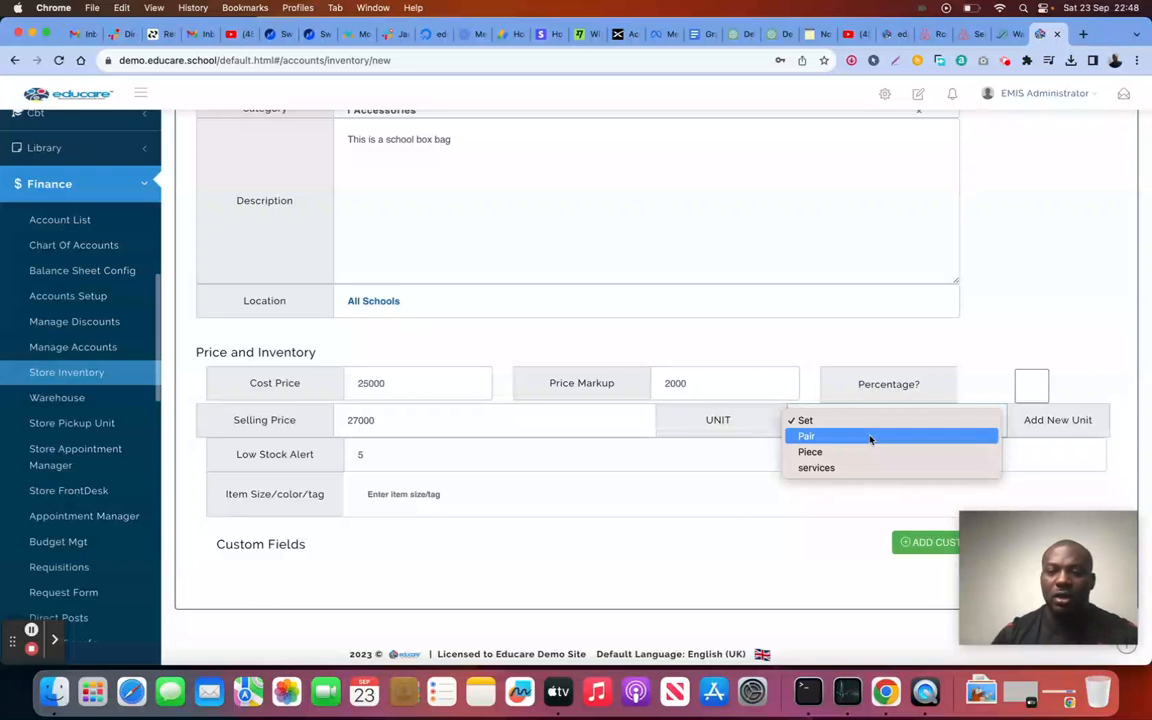
click(846, 421)
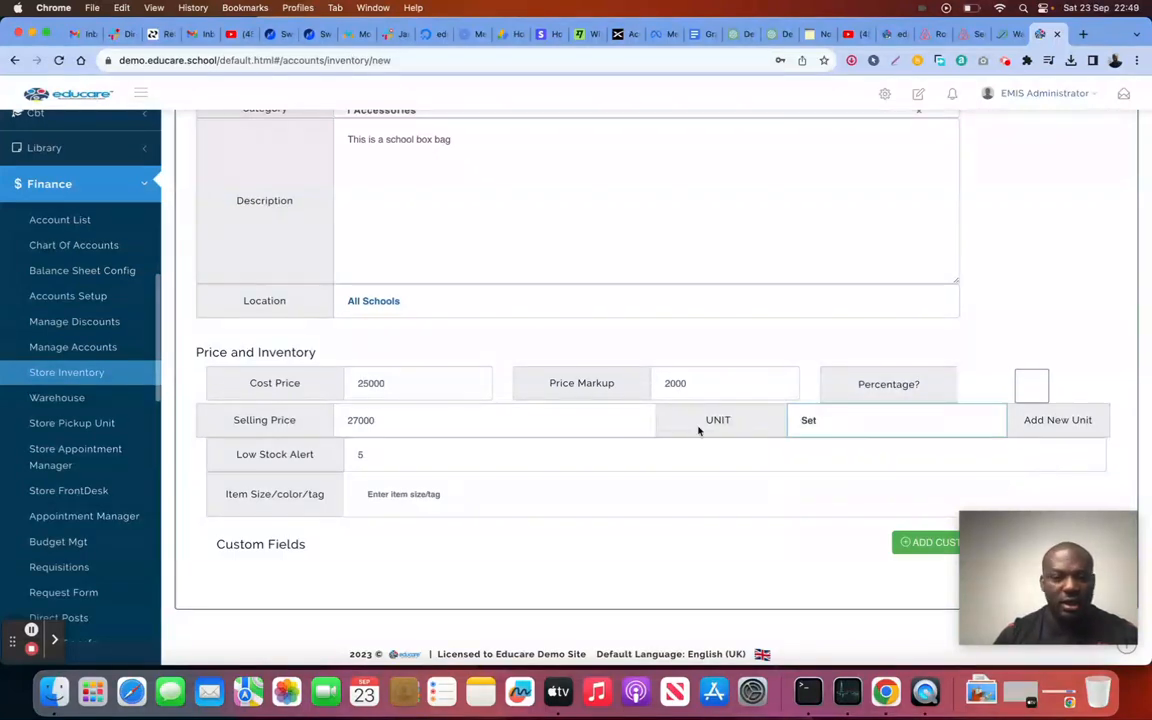
click(360, 456)
double_click(358, 456)
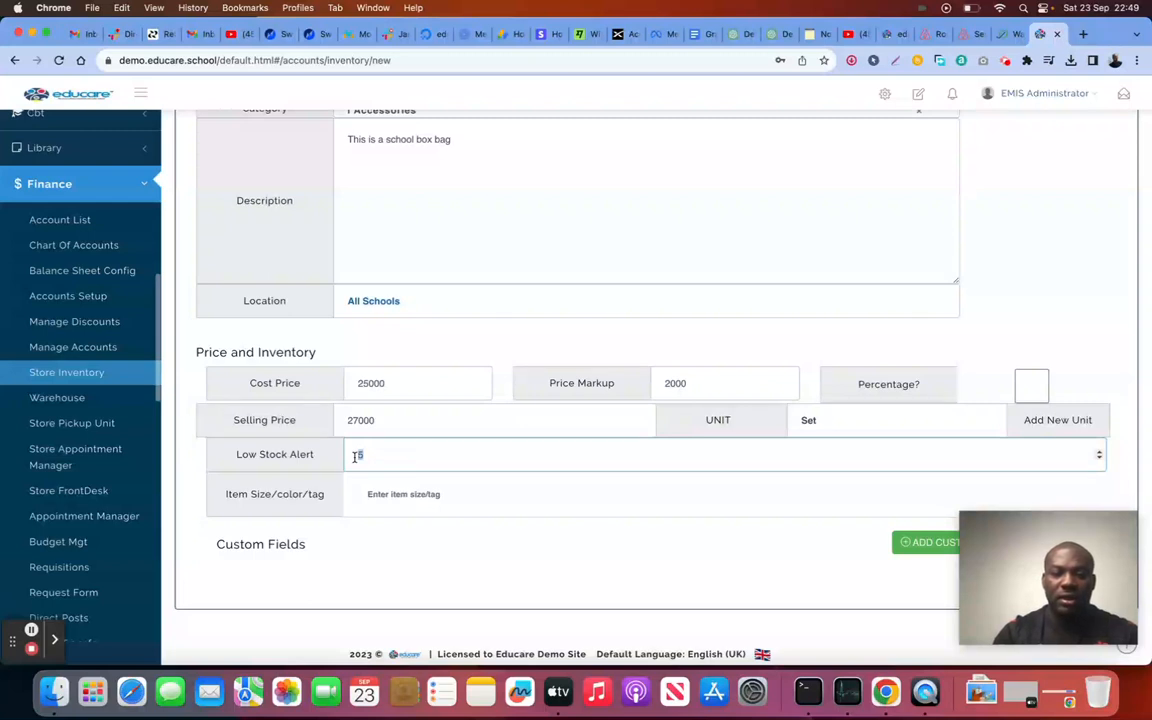
text(400)
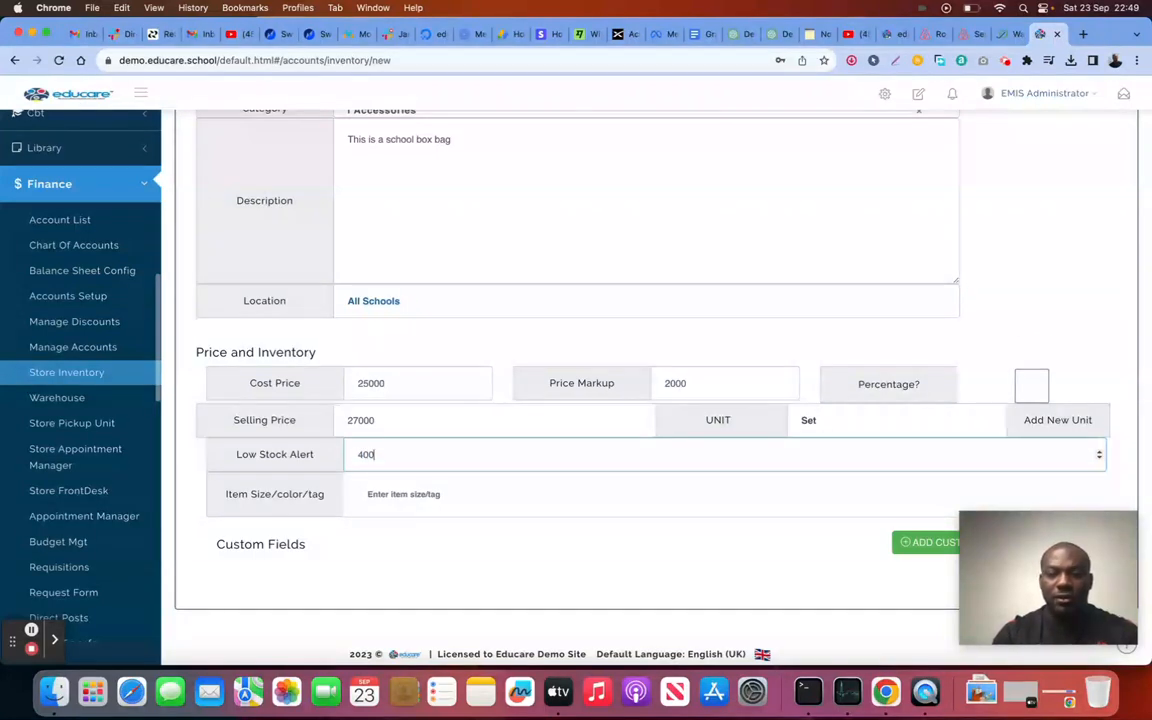
click(522, 568)
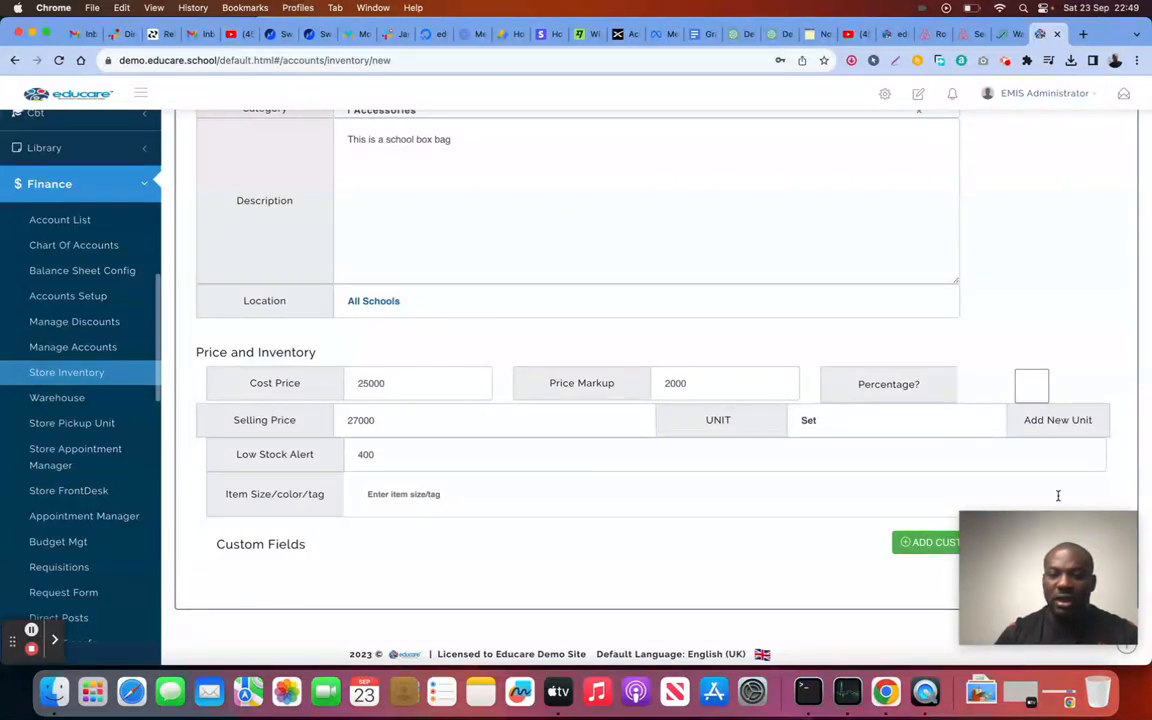
drag(1055, 560, 1040, 377)
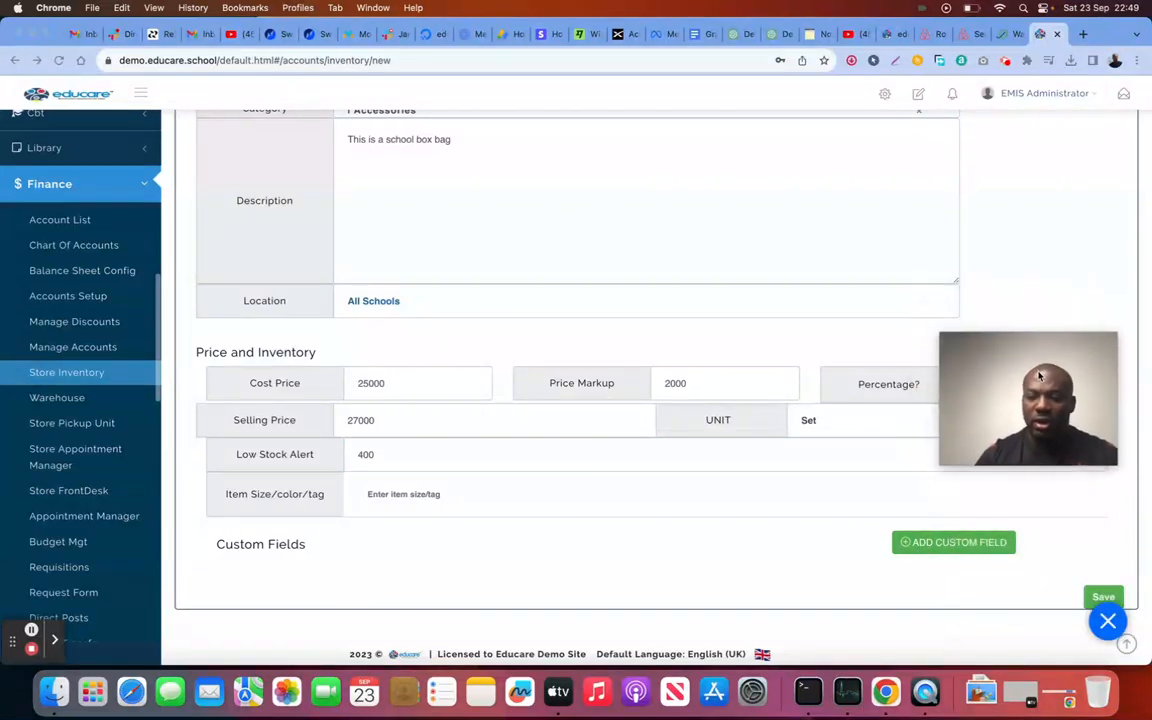
Step: Save School box bag, now listed at 27,000 with zero stock, and bring up its stock-up form
click(1094, 595)
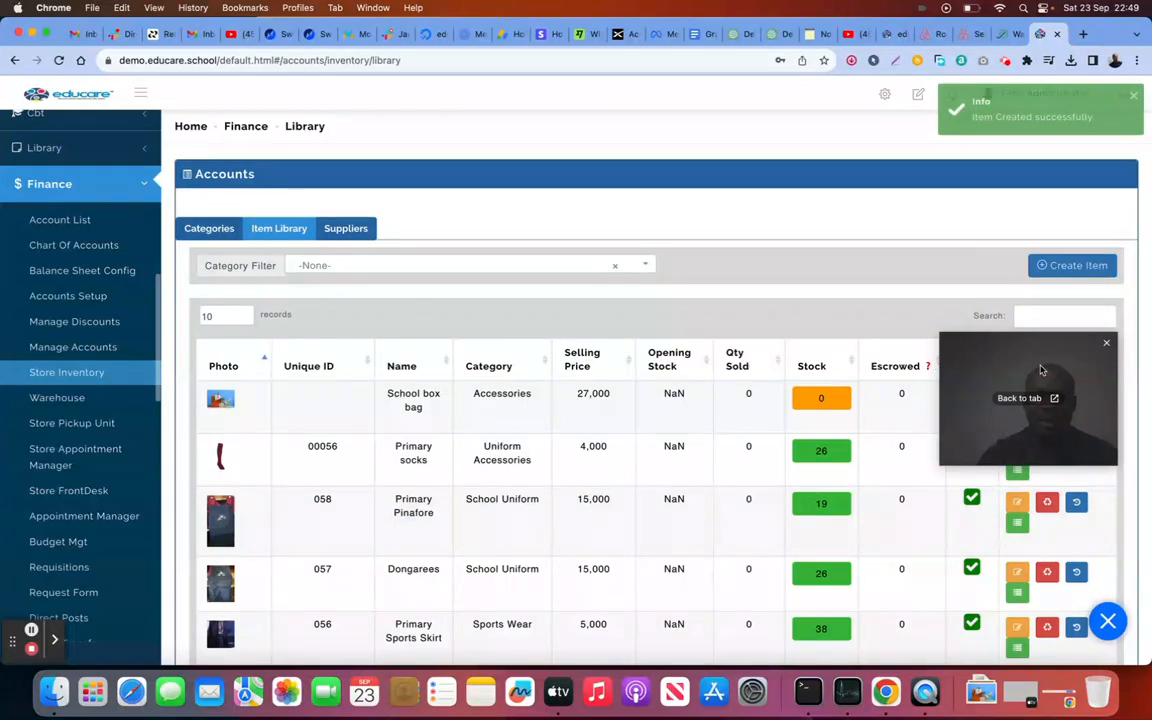
drag(1026, 363, 1058, 488)
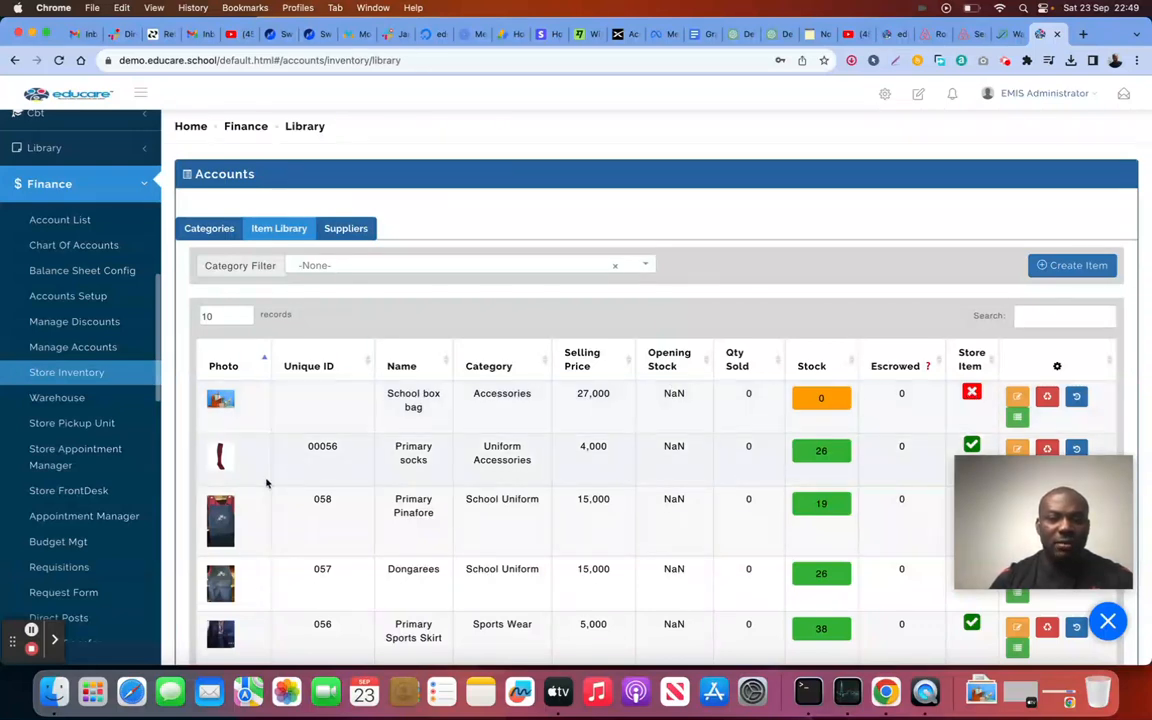
click(847, 408)
Step: Stock up 600 units with the invoice and receiving-report numbers, amount 270000, and a supplier
click(535, 229)
key(BackSpace)
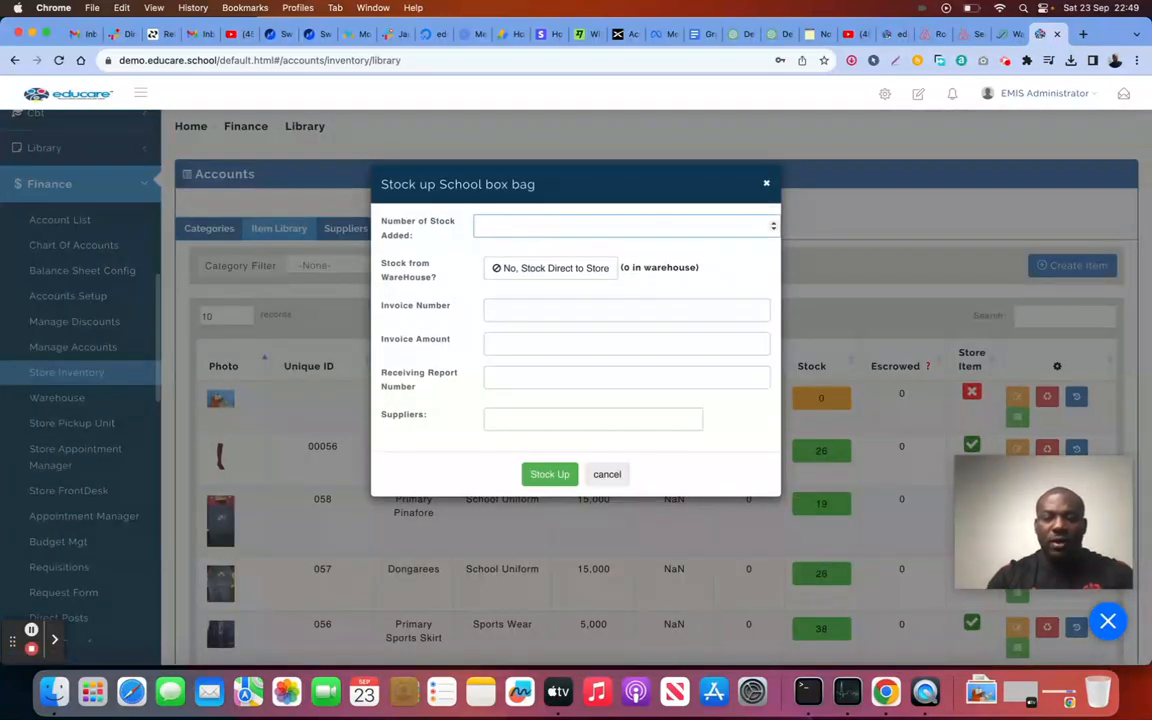
text(600)
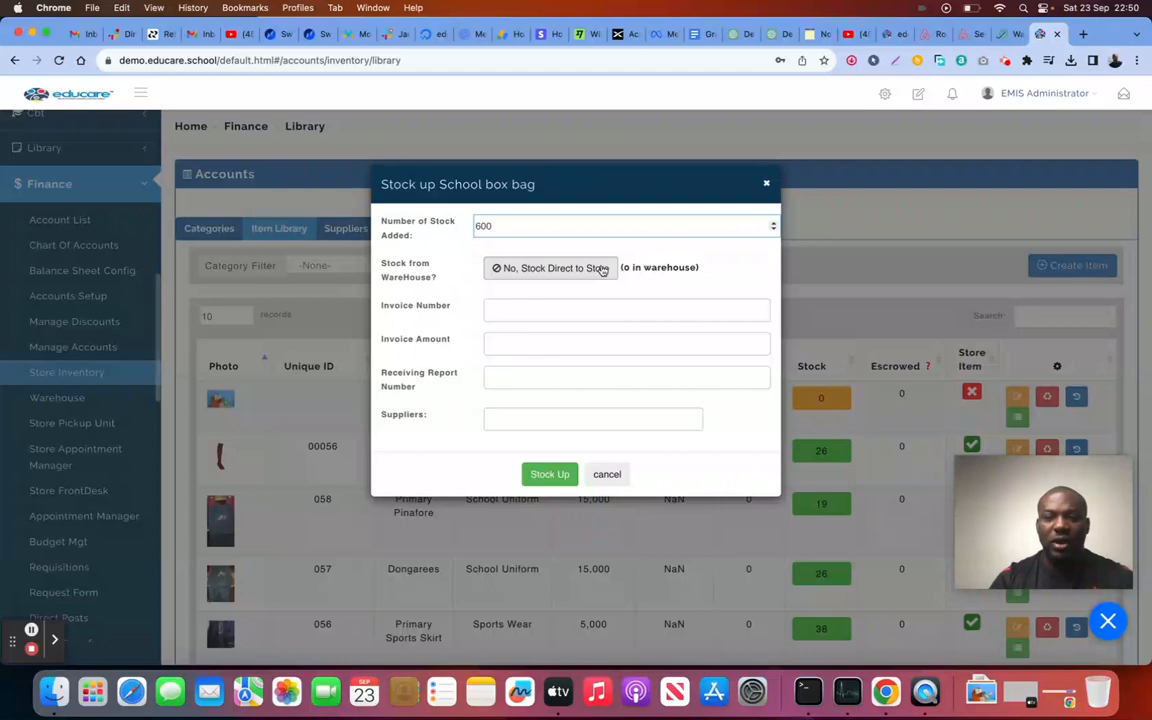
click(574, 311)
text(65758)
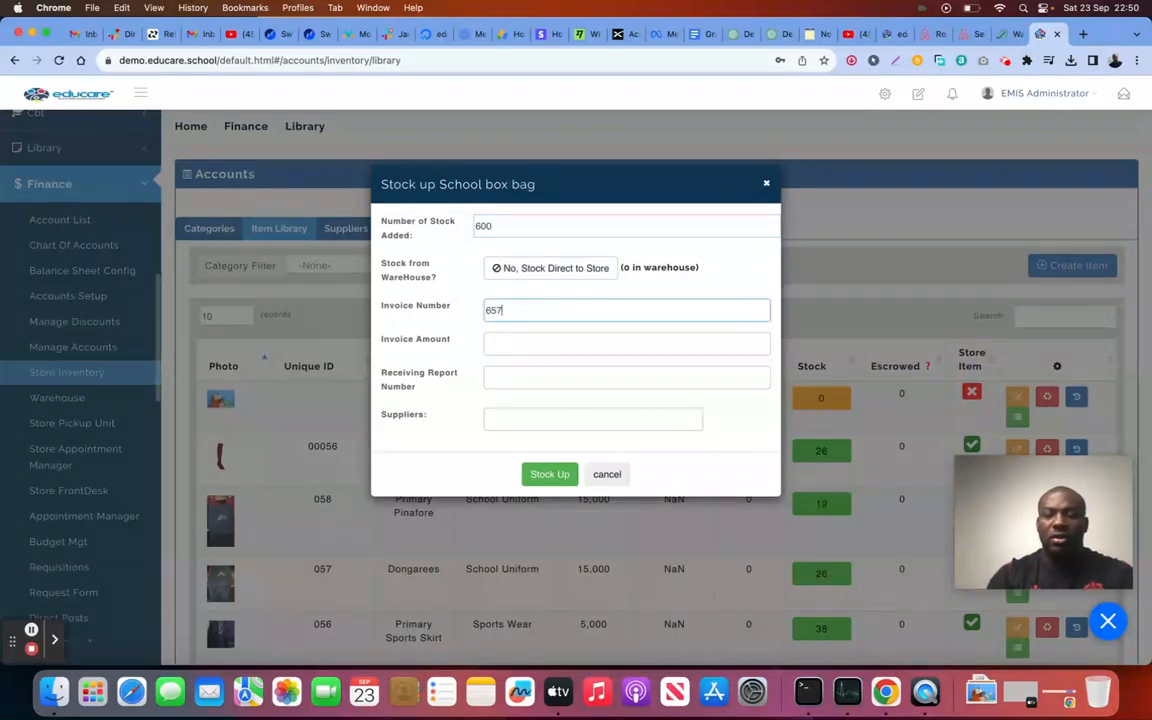
click(542, 342)
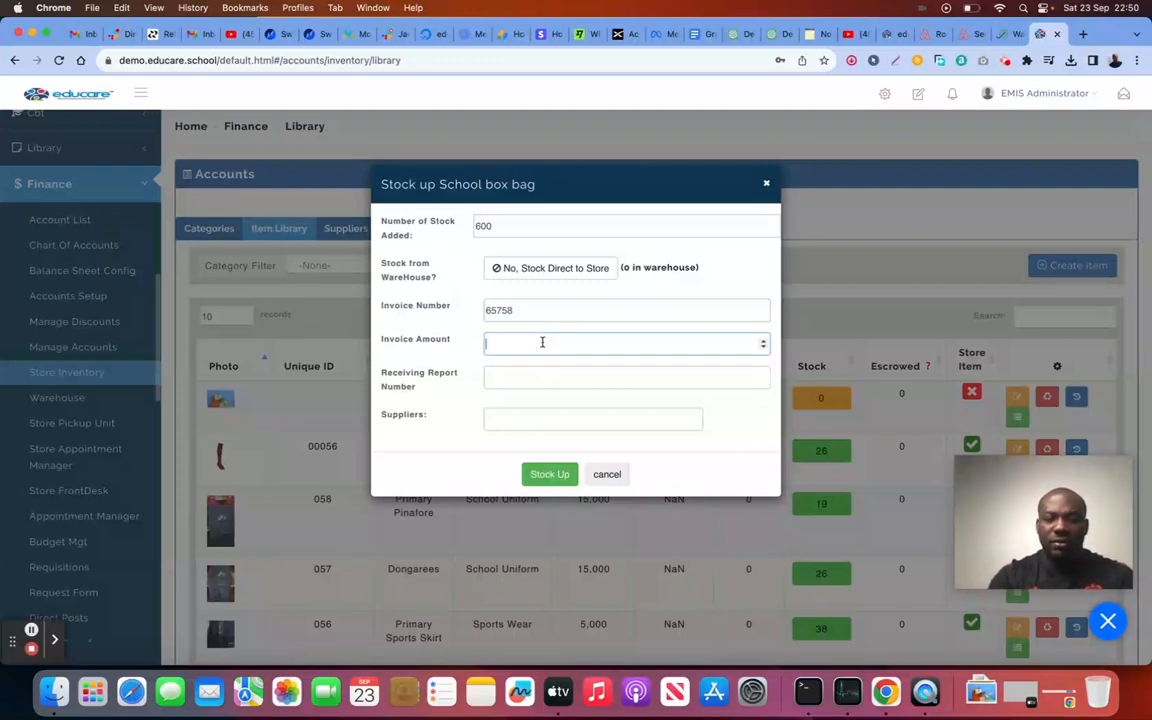
text(27)
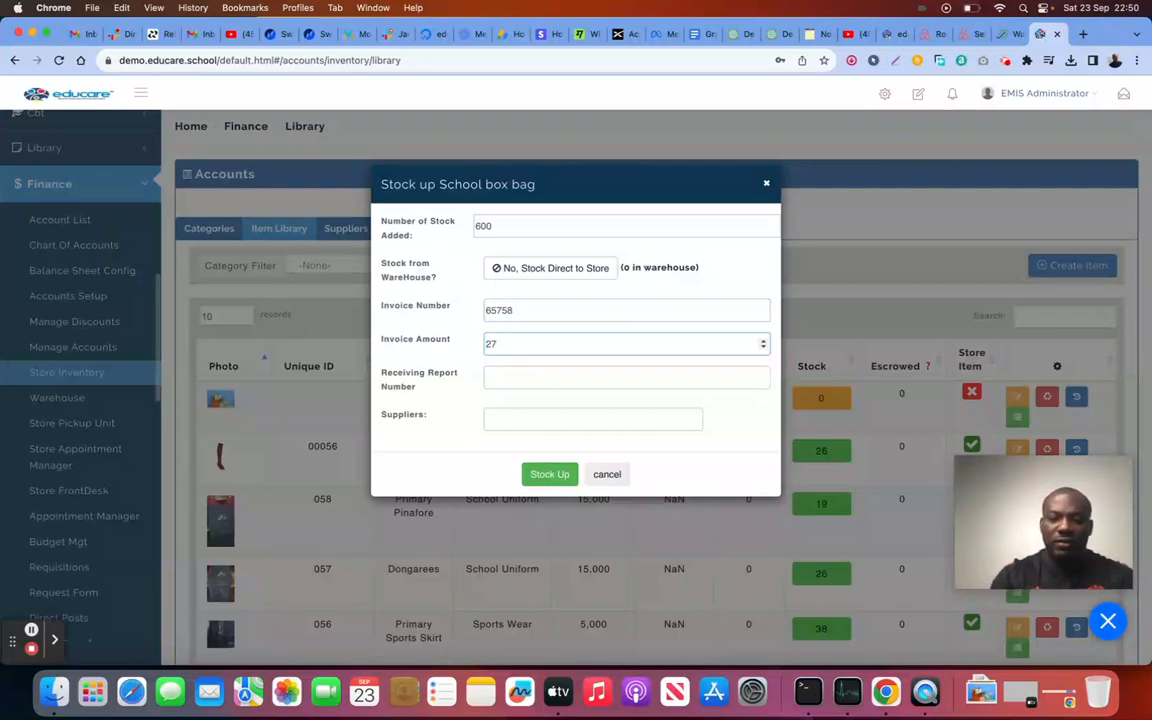
text(0000)
click(540, 374)
text(657585)
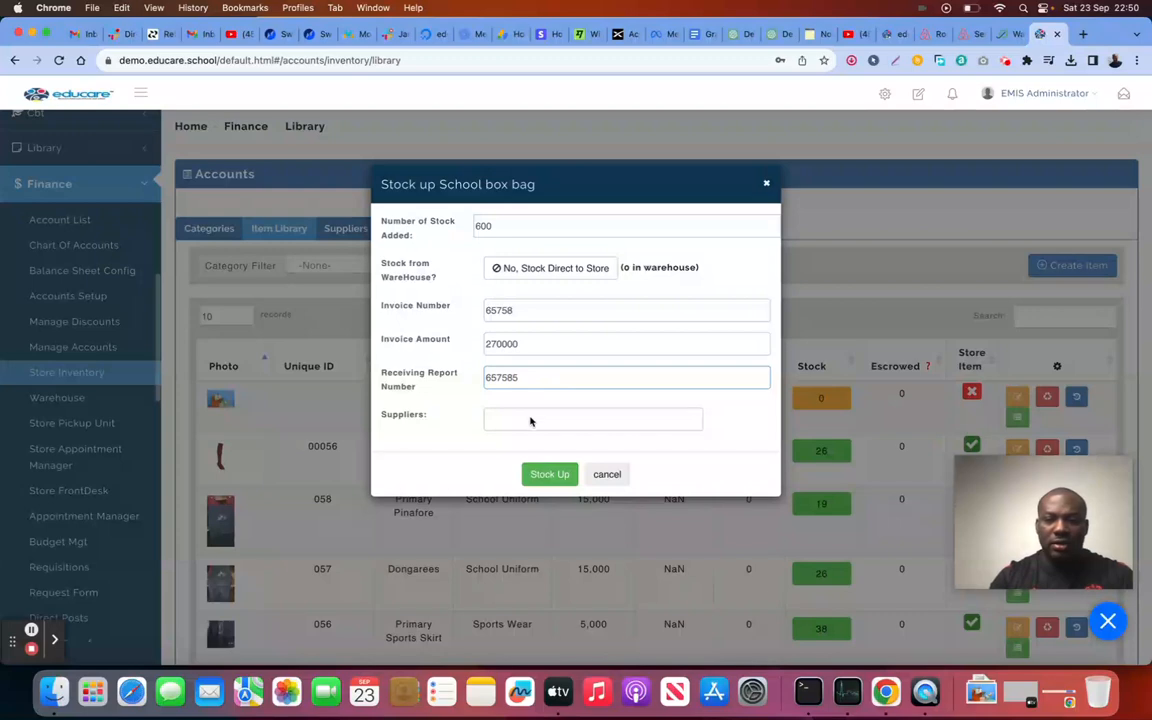
click(531, 418)
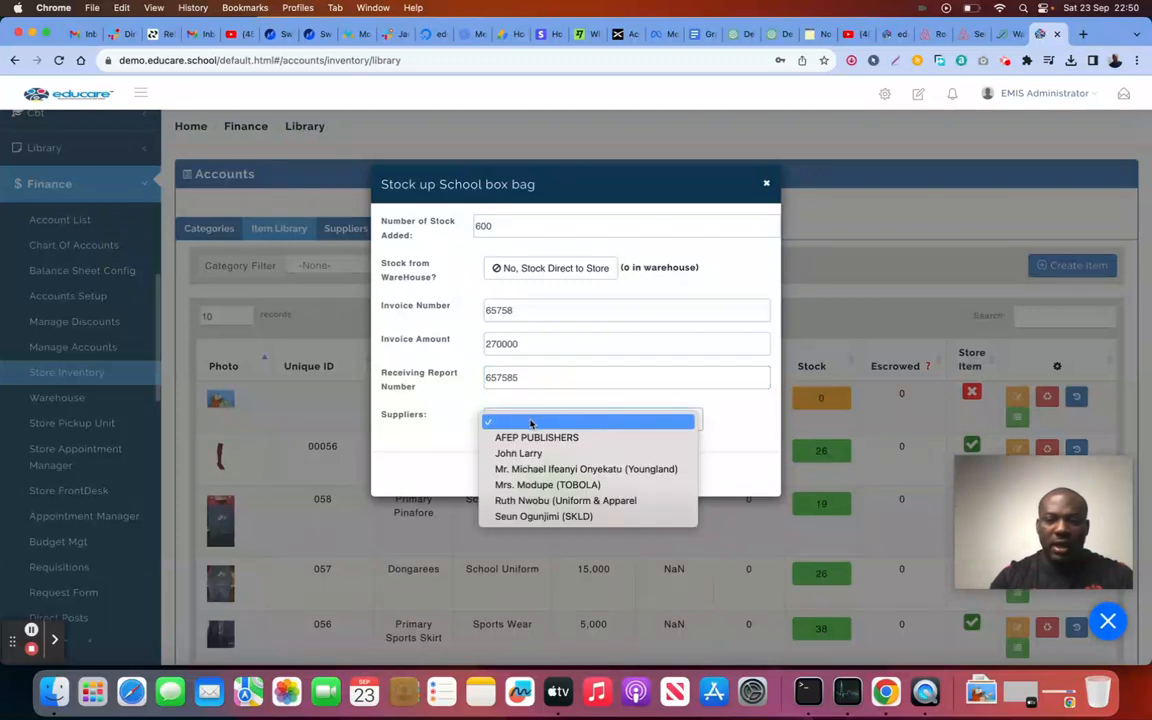
click(535, 455)
click(552, 475)
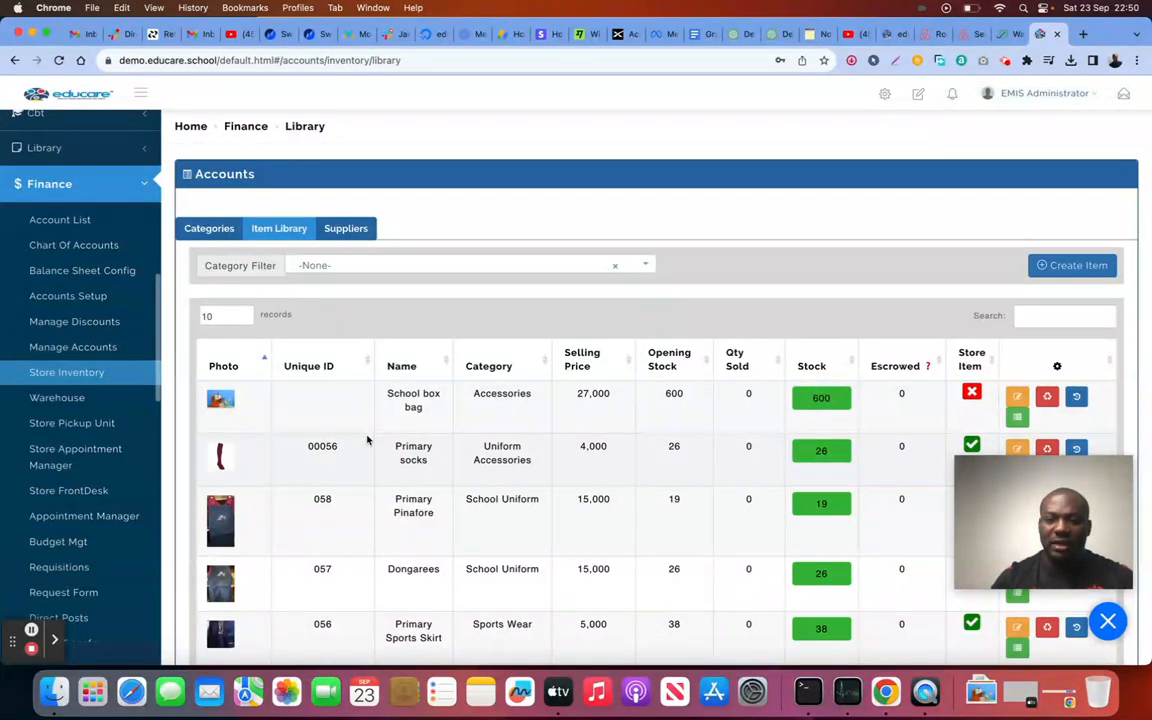
Step: Go to Finance > Store FrontDesk and start a store checkout for the first student
click(82, 424)
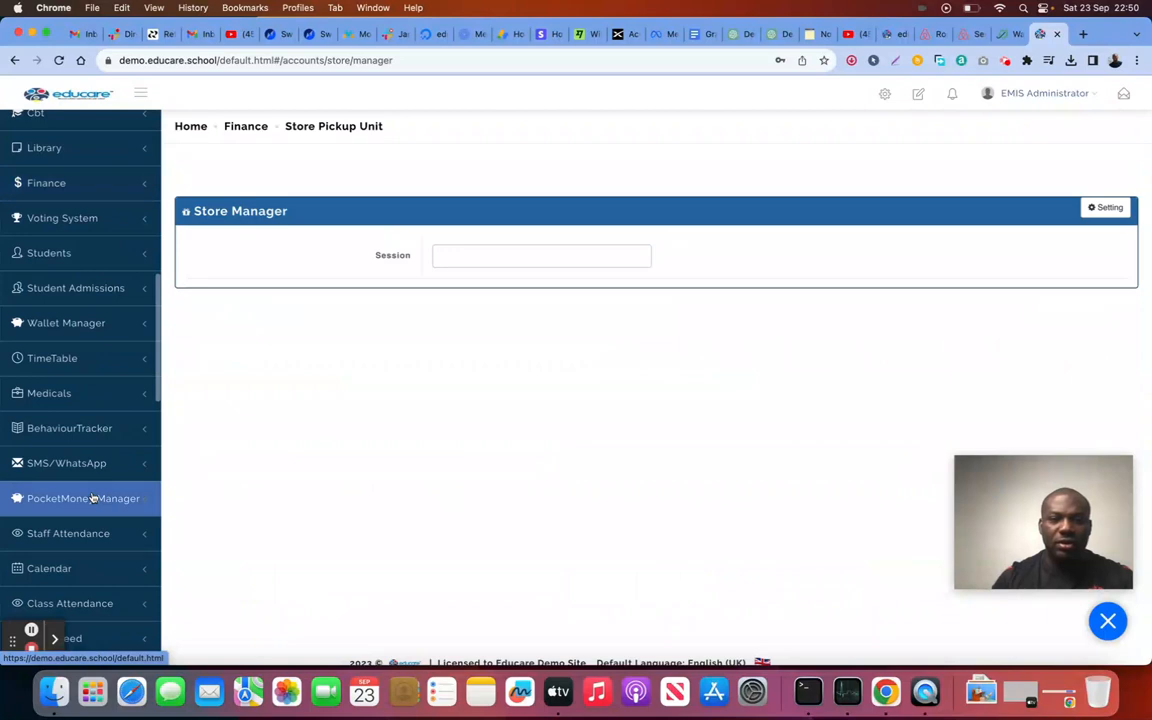
scroll(105, 360, down, 2)
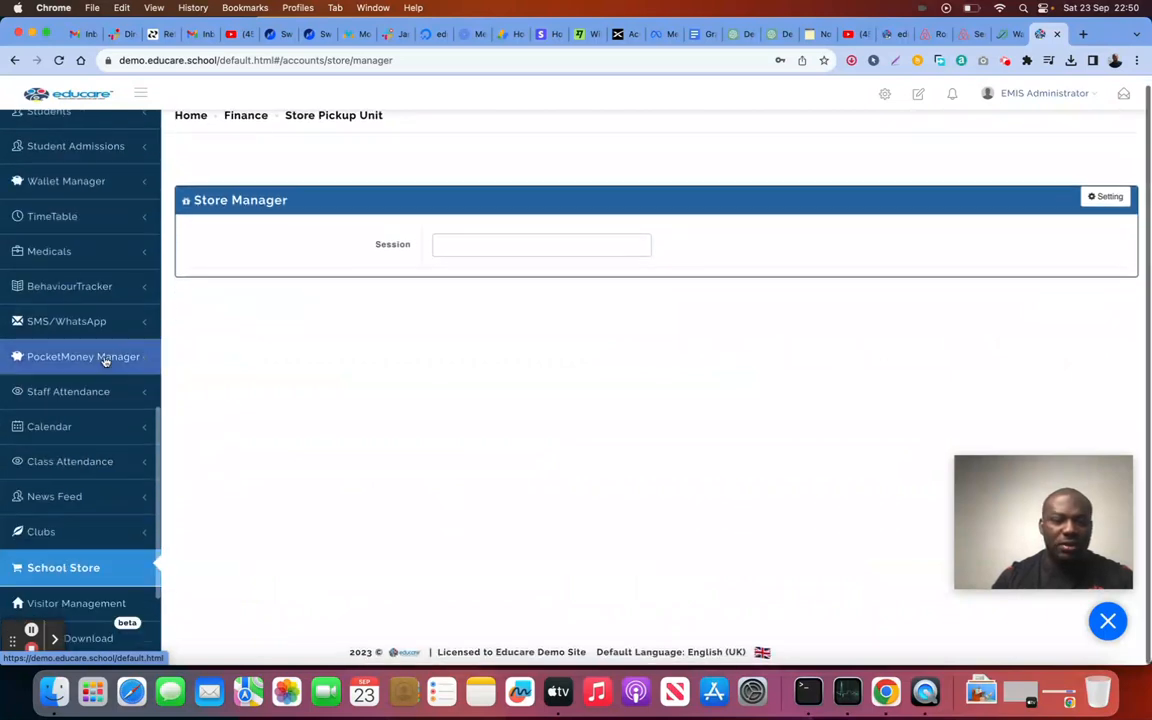
scroll(105, 360, up, 4)
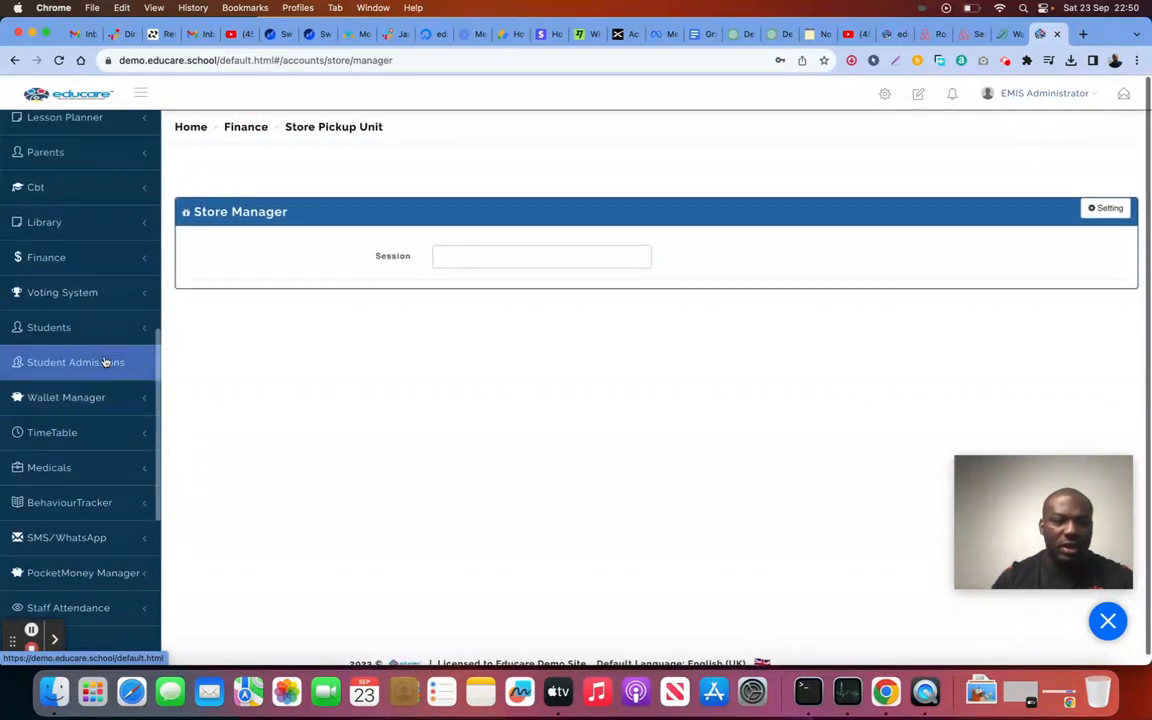
click(80, 257)
scroll(101, 323, down, 5)
scroll(108, 370, up, 1)
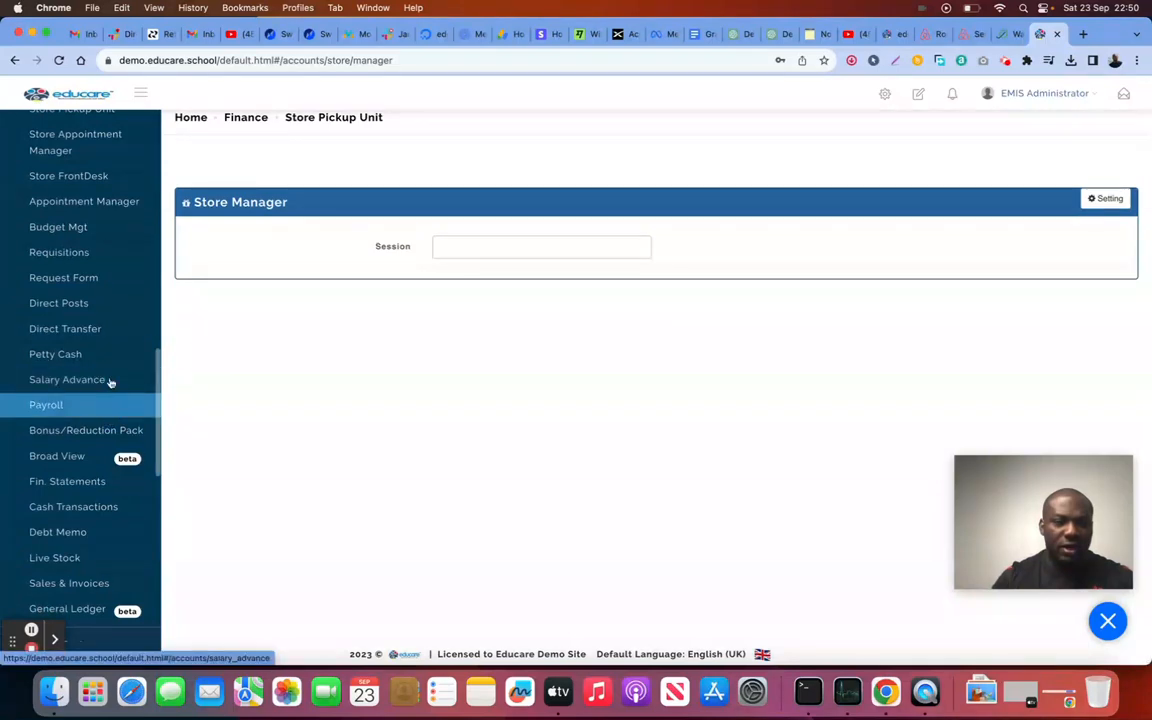
click(96, 176)
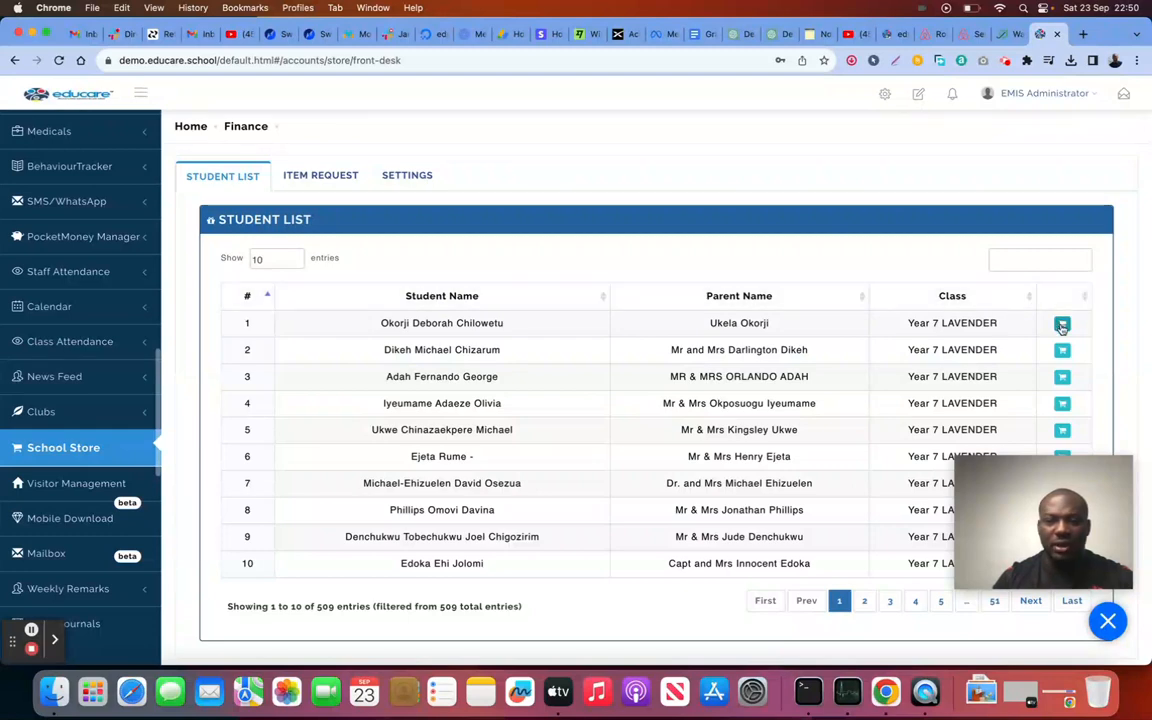
click(1062, 324)
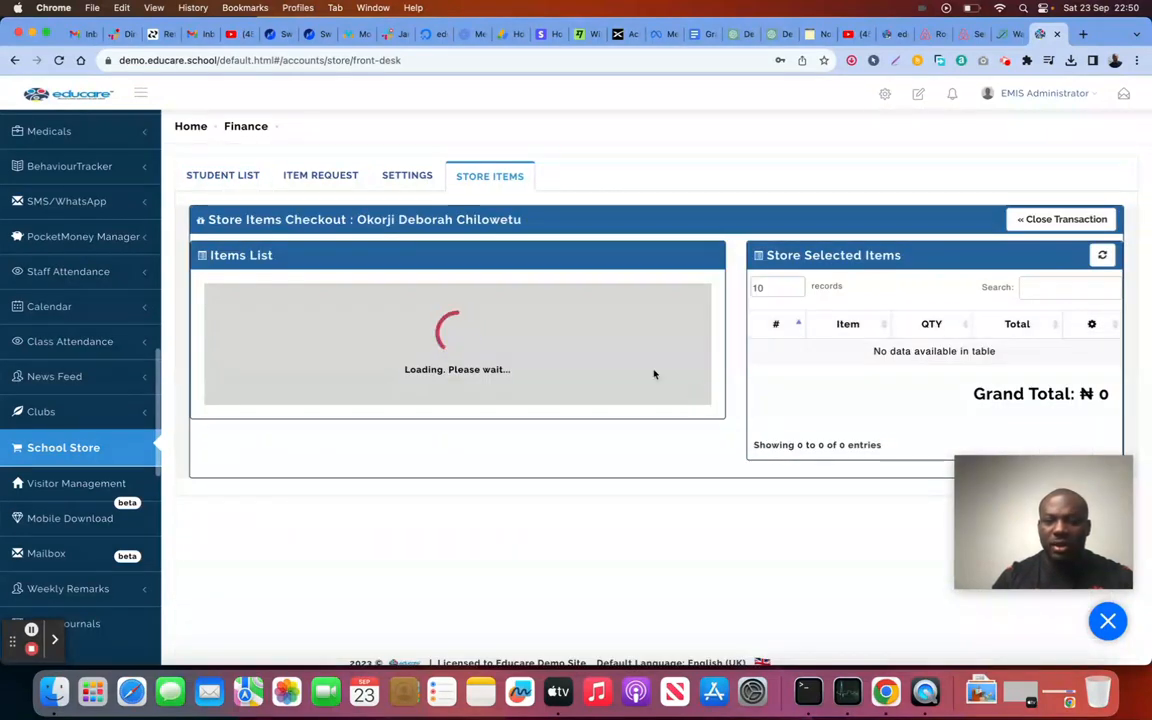
Step: Add one Girls Uniform (₦15,010) to the cart and confirm the checkout
click(634, 316)
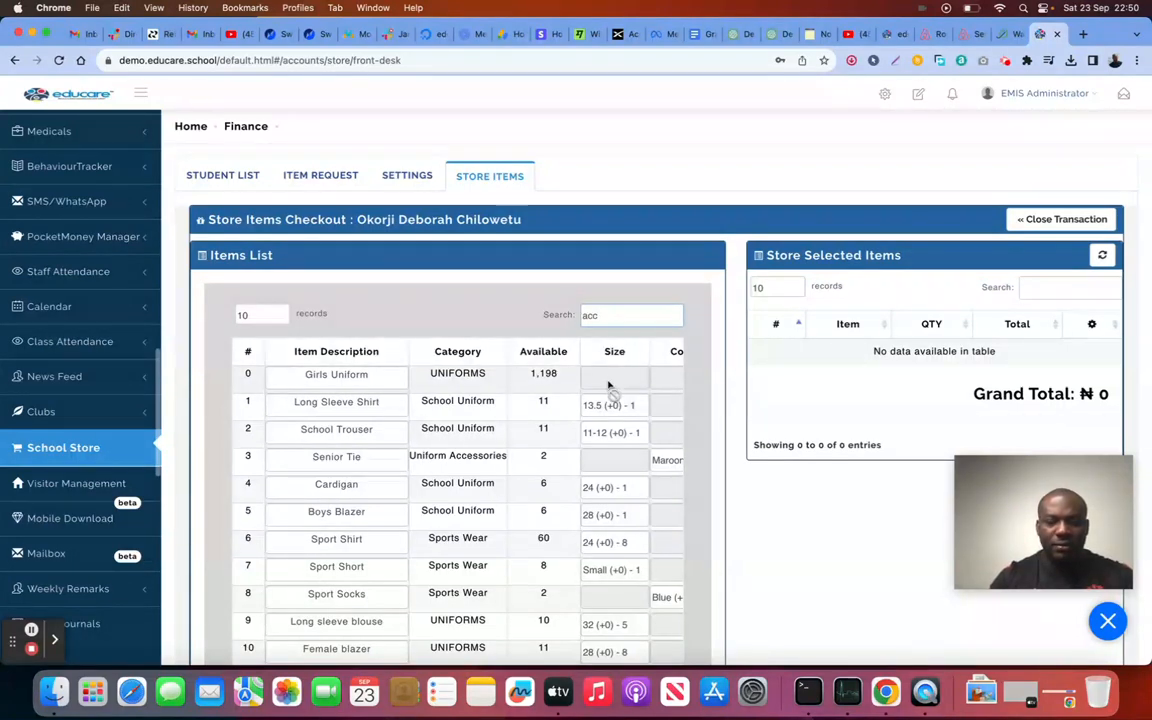
scroll(540, 463, down, 5)
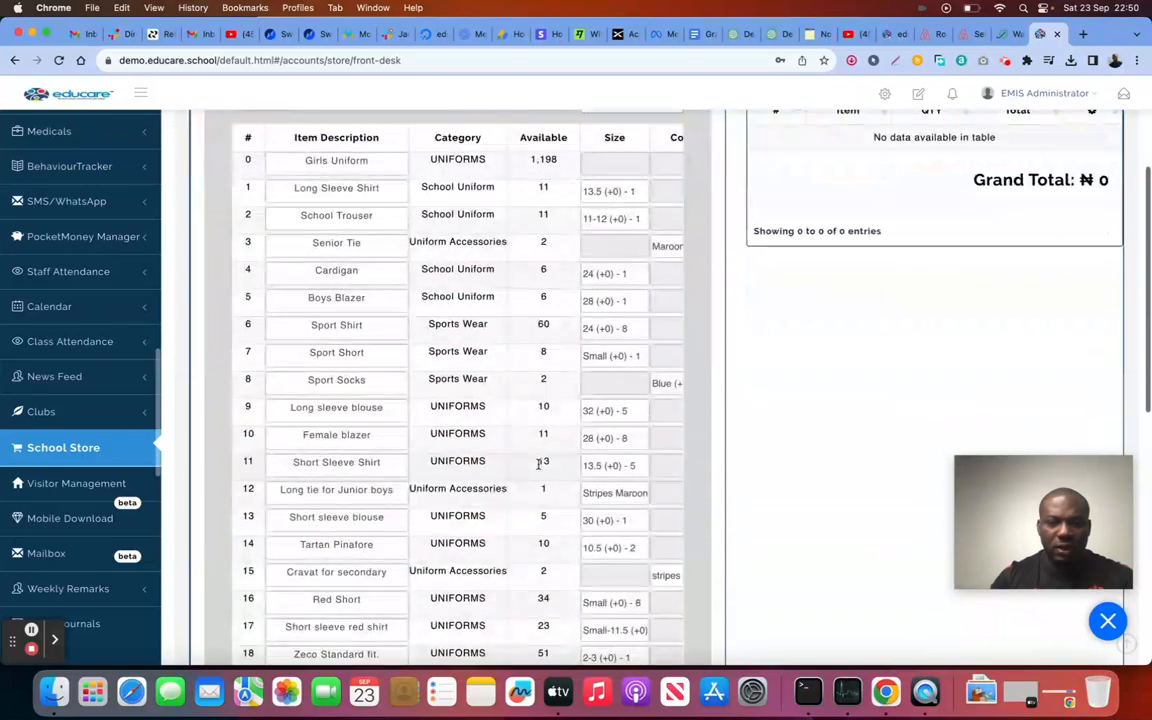
scroll(540, 463, down, 7)
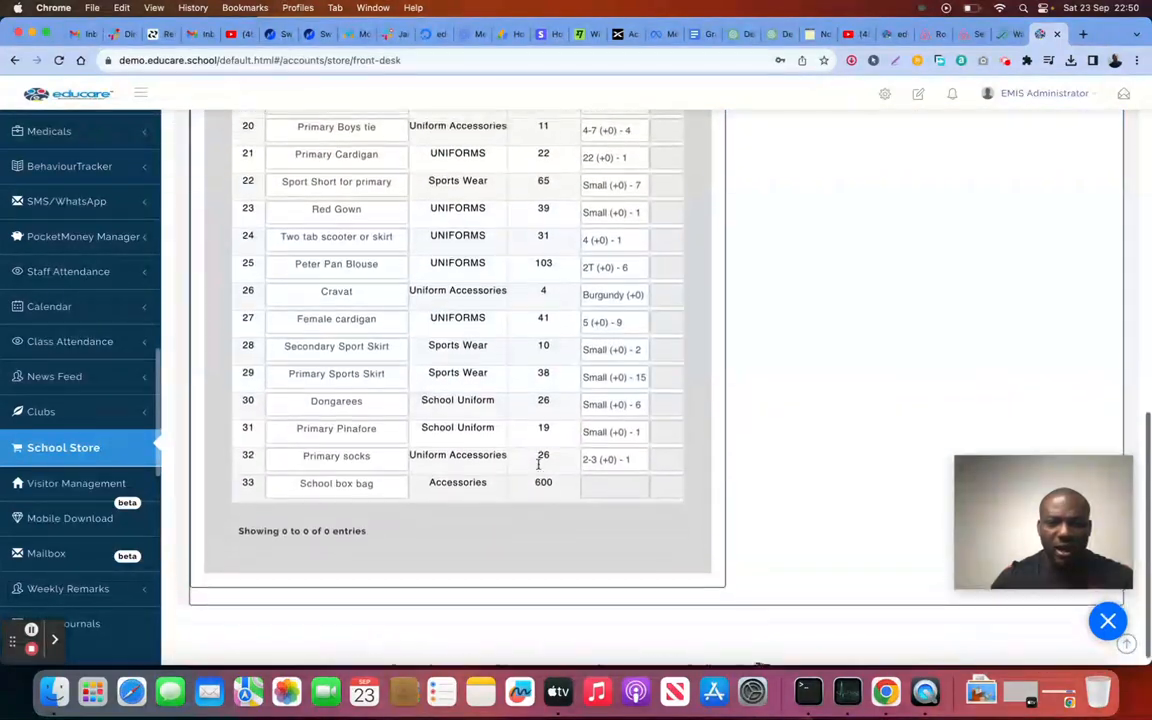
scroll(540, 465, up, 10)
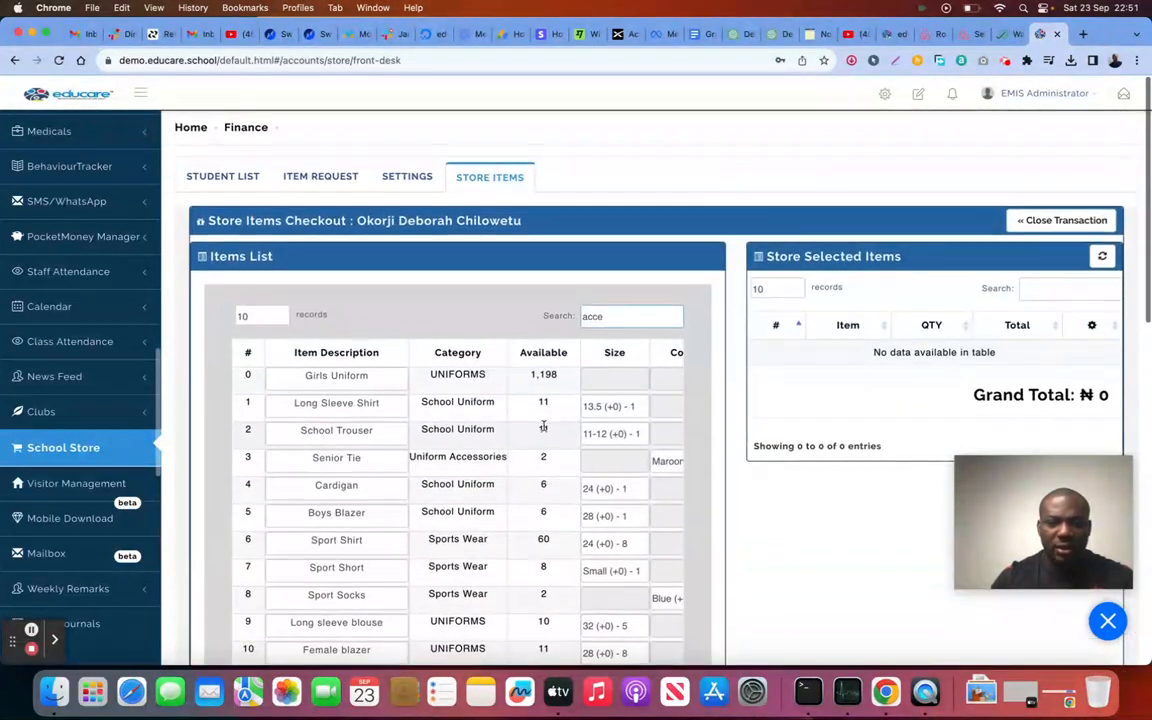
scroll(595, 402, right, 8)
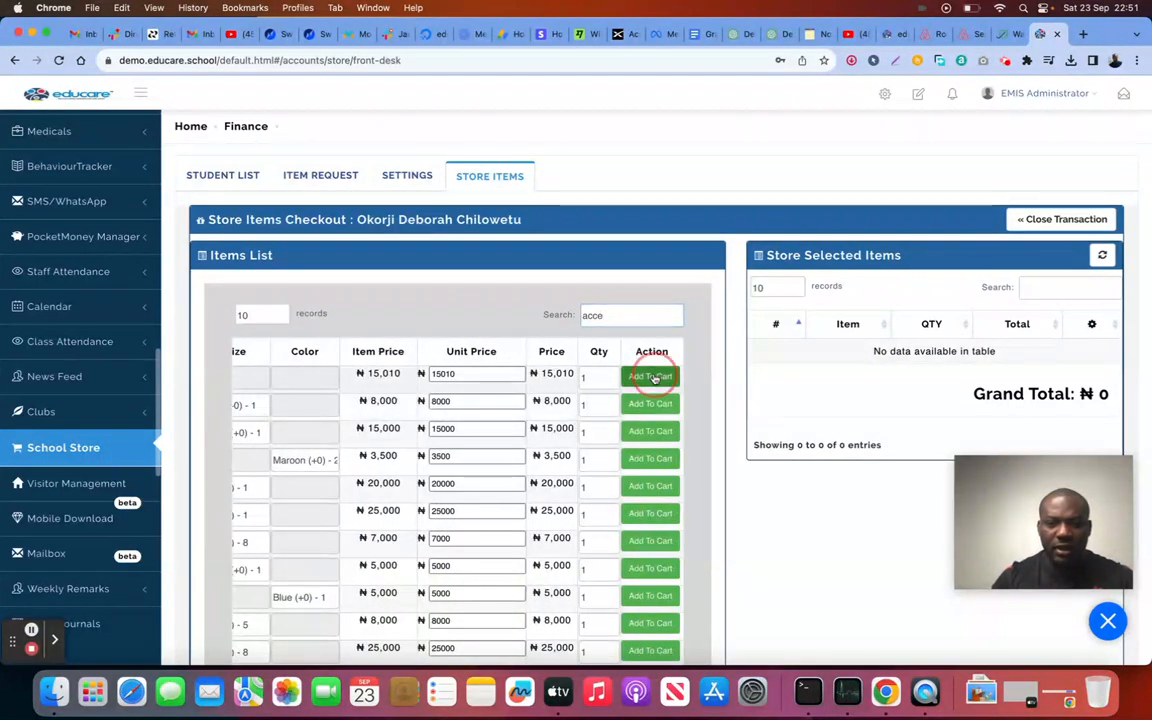
click(653, 377)
scroll(900, 425, down, 2)
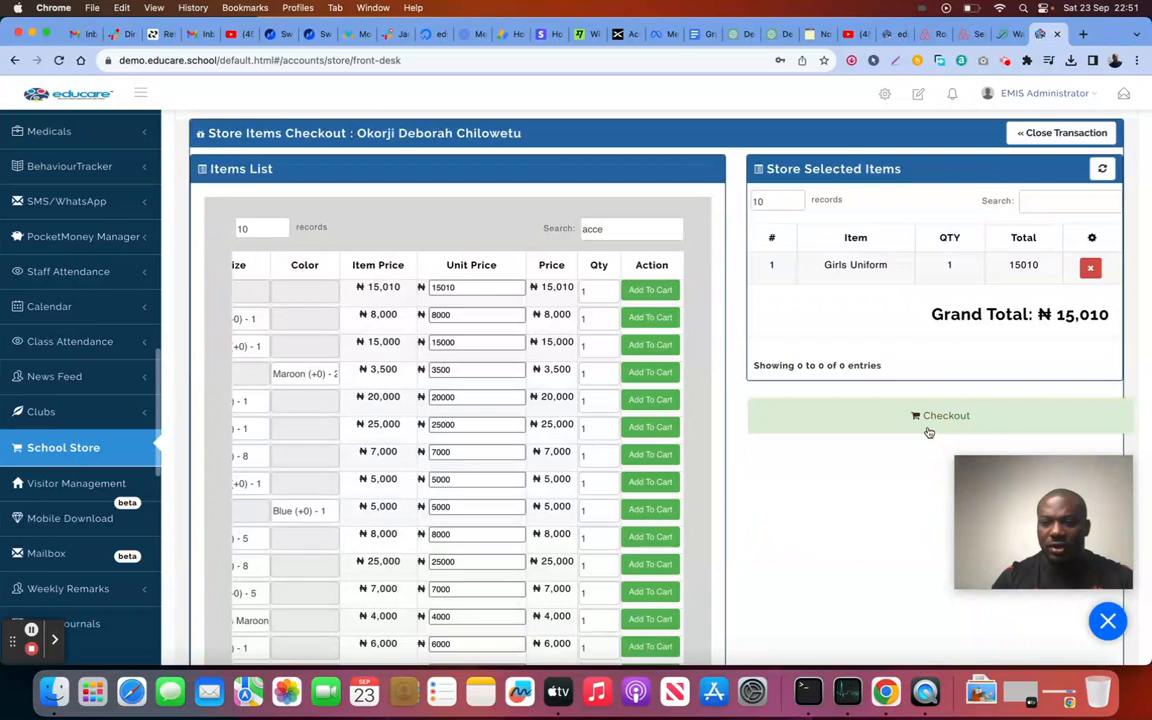
click(940, 415)
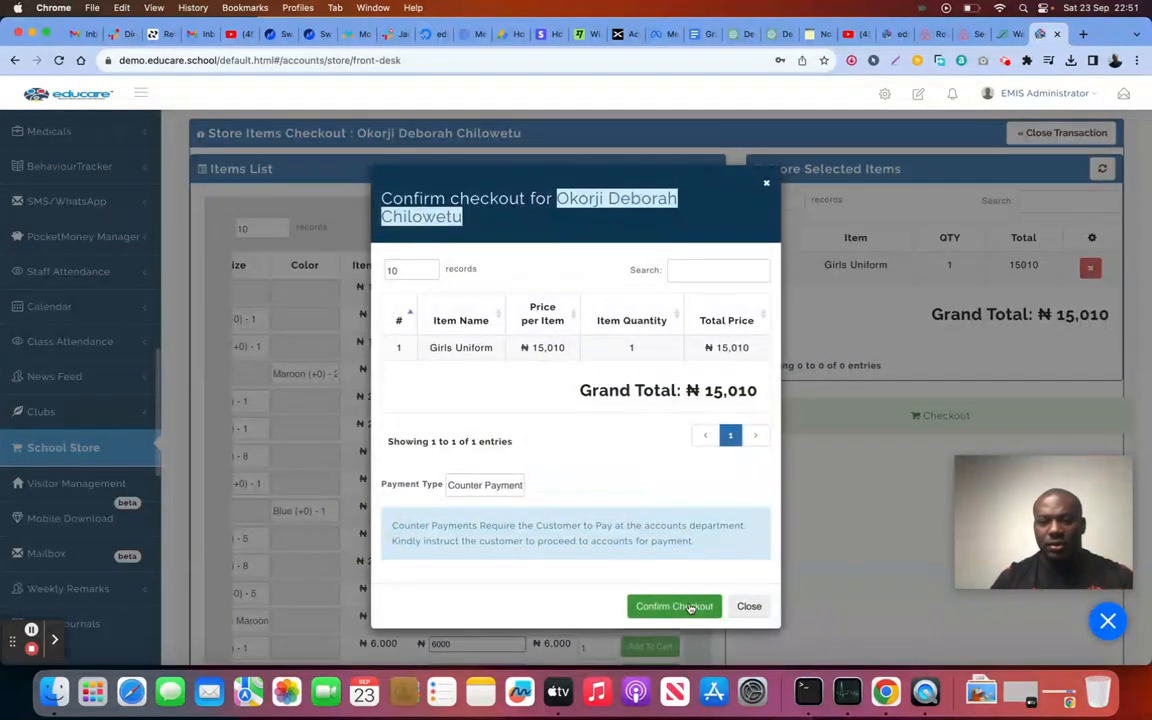
click(690, 608)
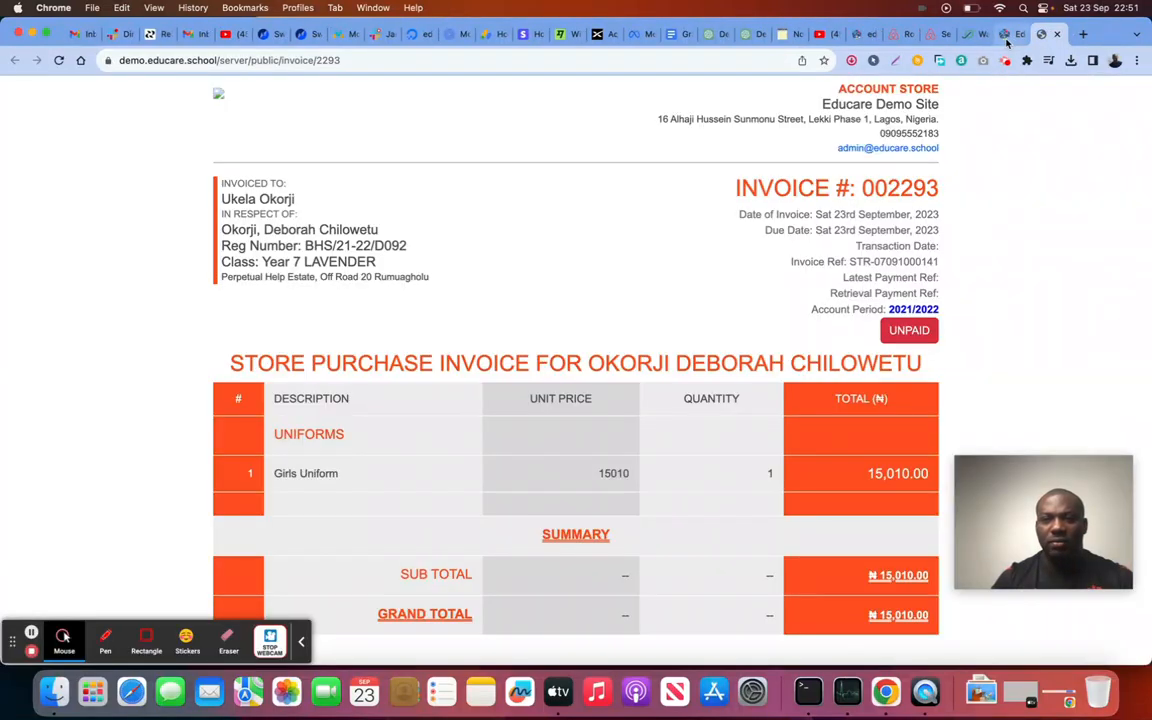
Step: Return from the Girls Uniform invoice to the store front desk's empty Item Request list
click(1005, 34)
scroll(570, 456, up, 2)
scroll(540, 440, down, 2)
scroll(473, 404, up, 3)
click(320, 177)
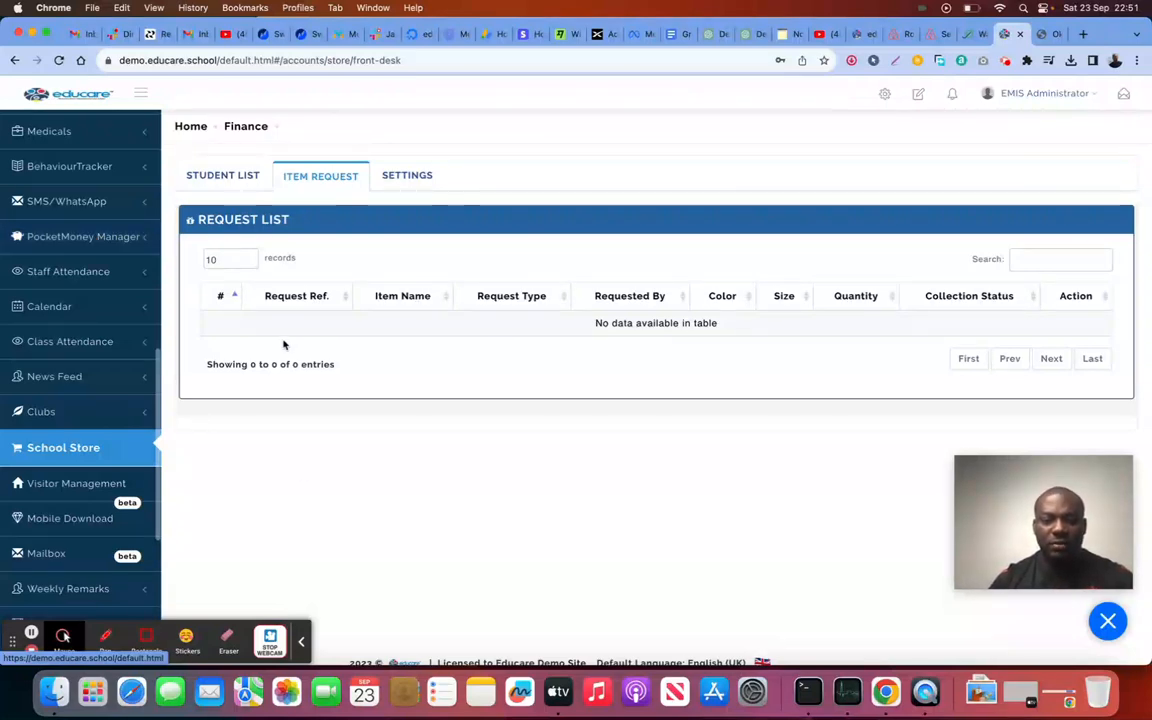
click(303, 643)
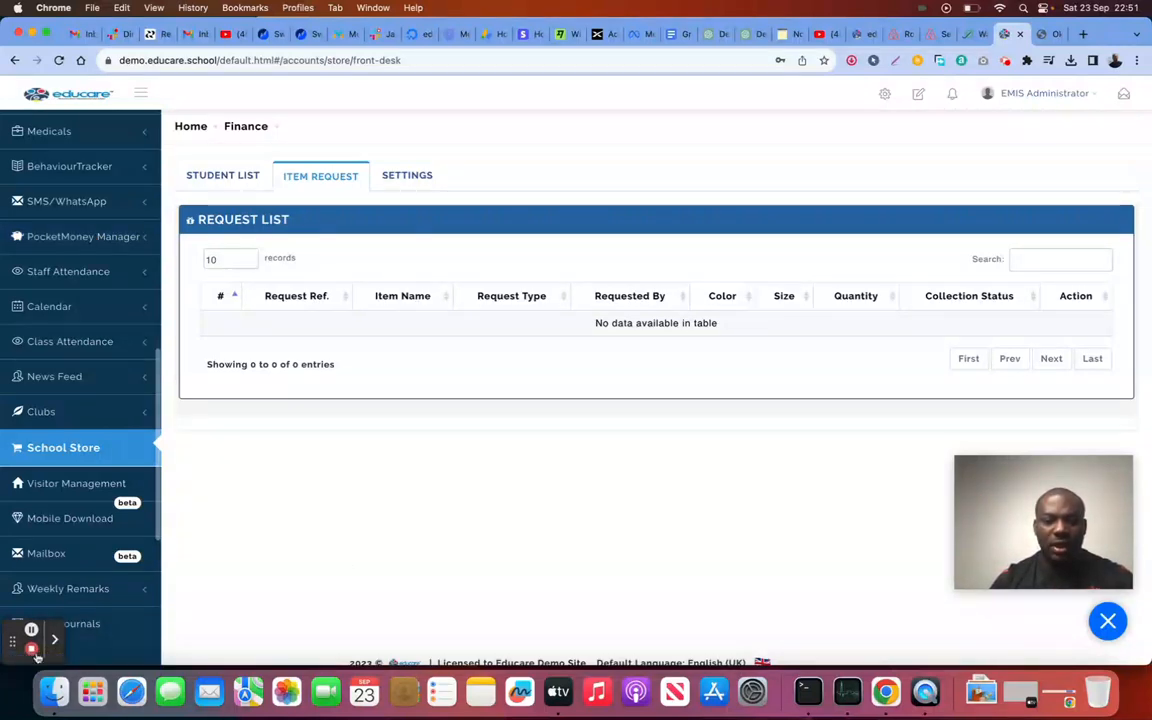